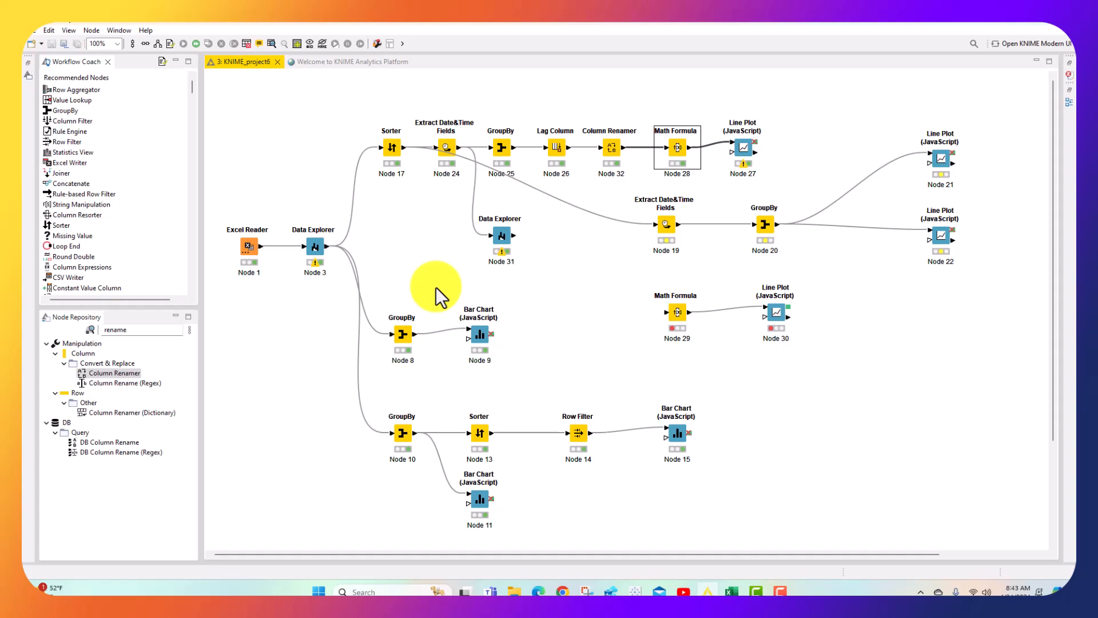
- Open the configuration of the Sorter node (Node 17), review its sorting criterion, and close it with the settings as they are
right_click(387, 149)
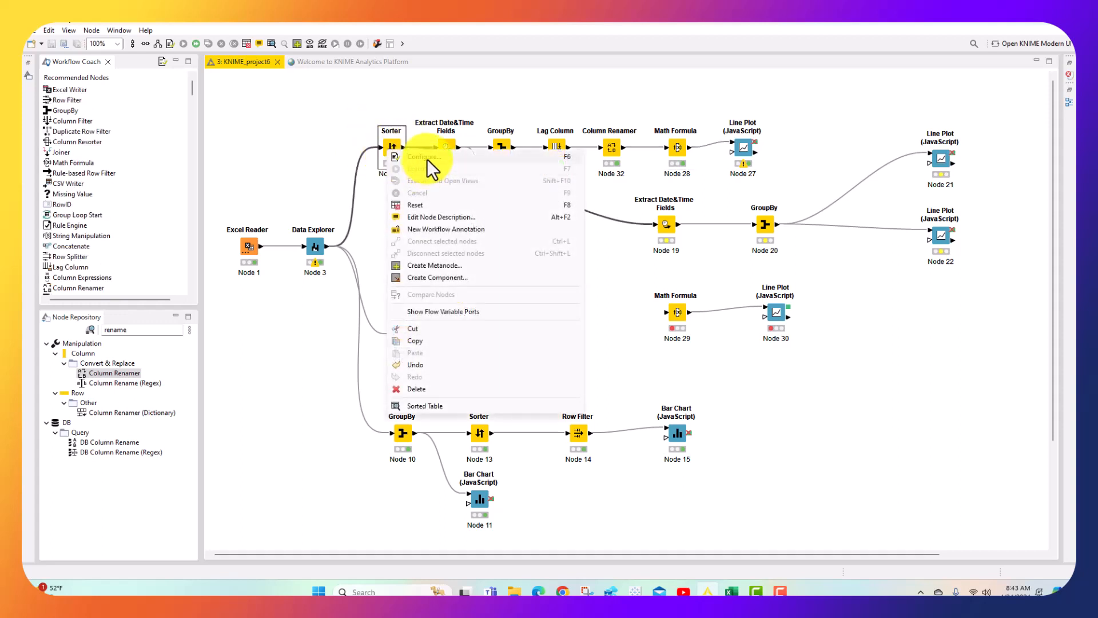
click(426, 159)
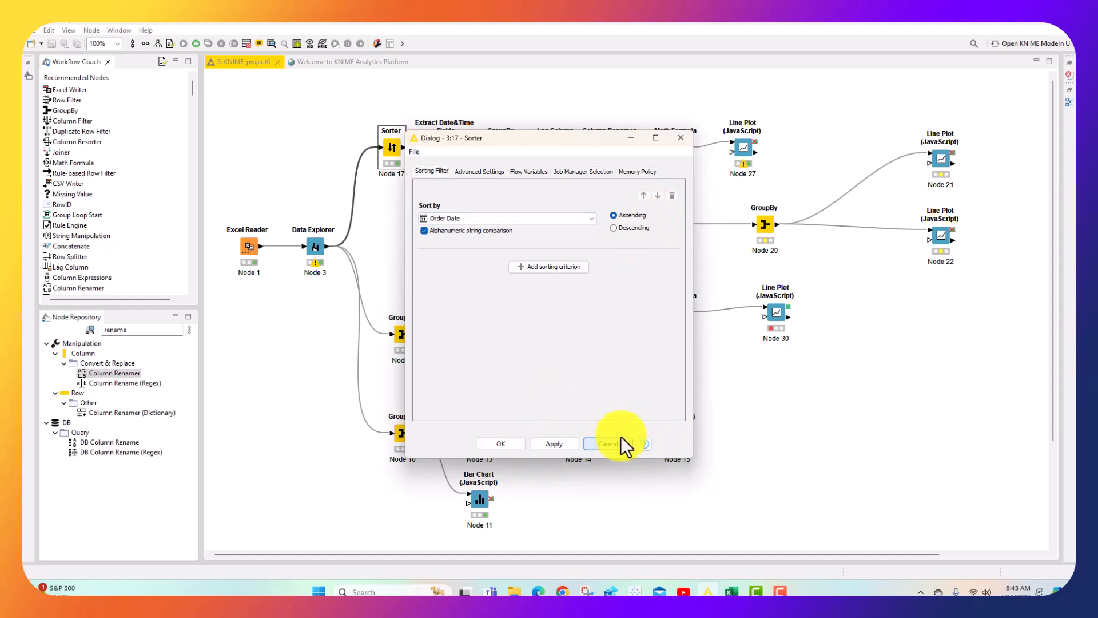
click(516, 443)
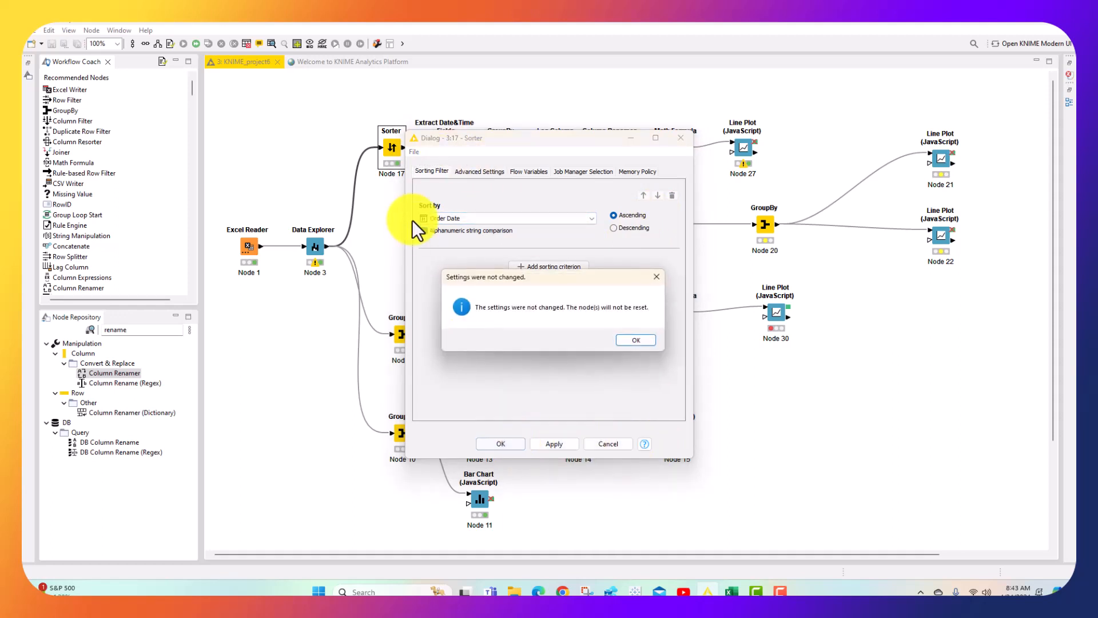
click(628, 338)
- View the sorted table of Sorter Node 17, widening the Order Date column to read its dates, and close the table
right_click(387, 140)
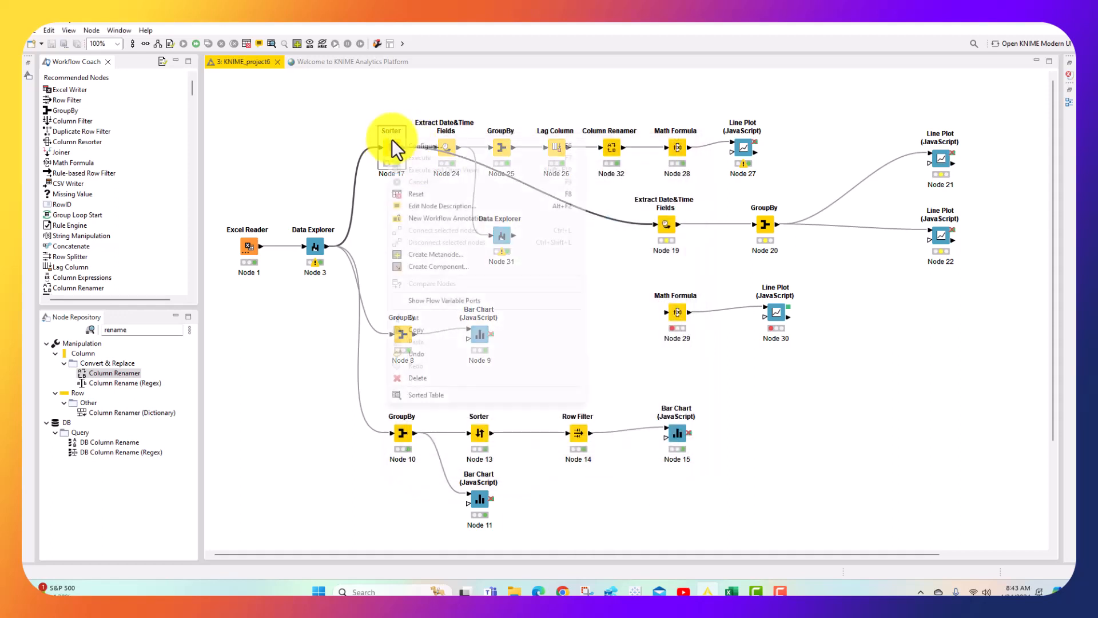
click(444, 397)
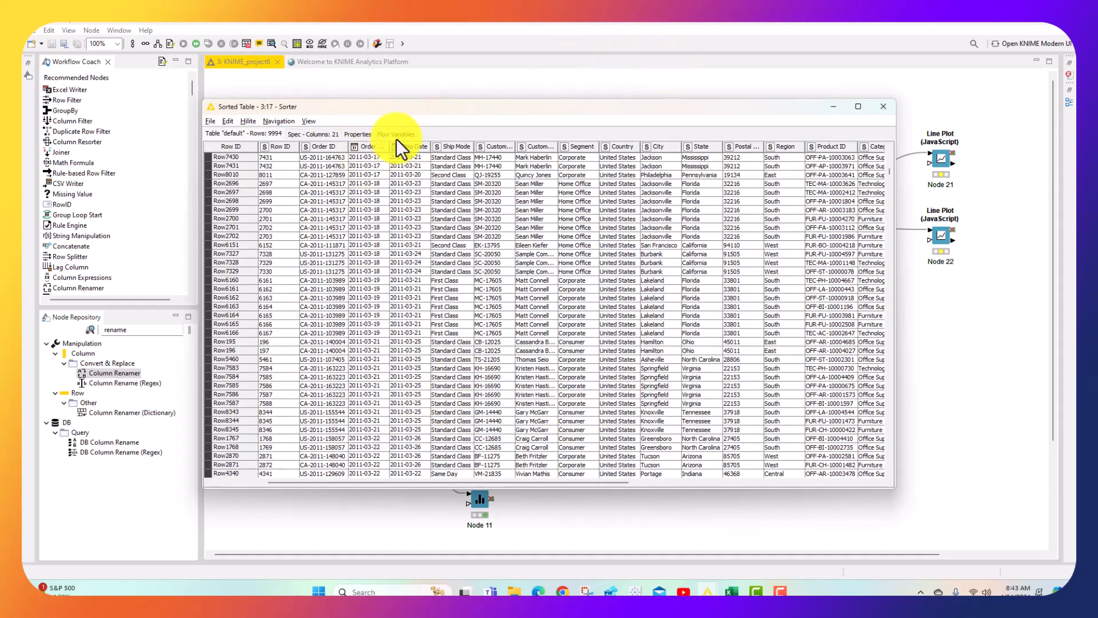
drag(390, 146, 418, 147)
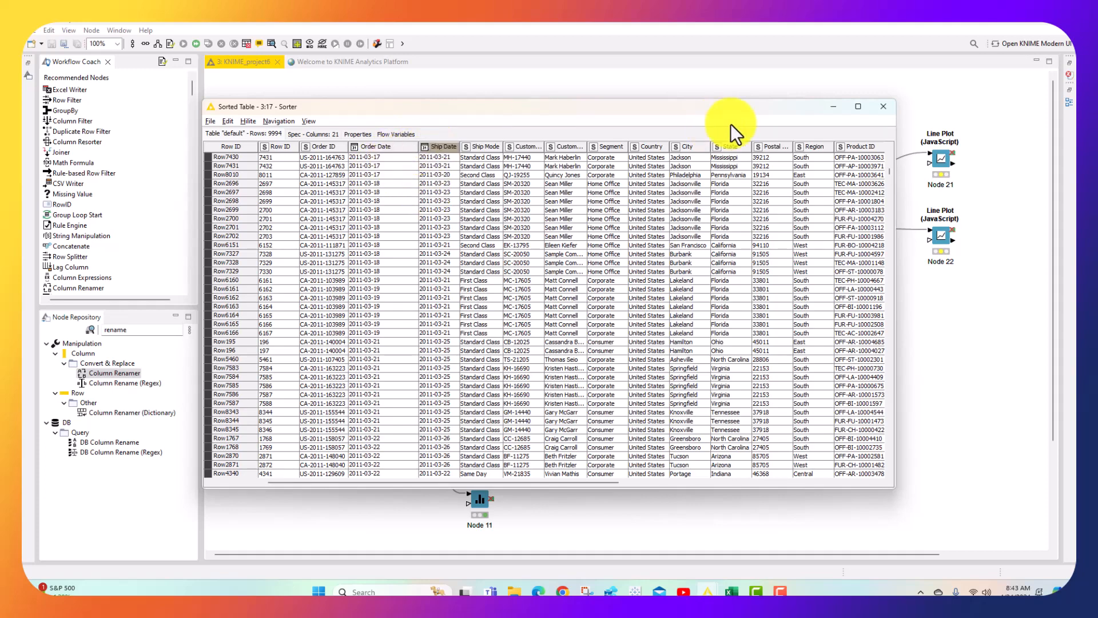
click(875, 107)
mouse_move(563, 591)
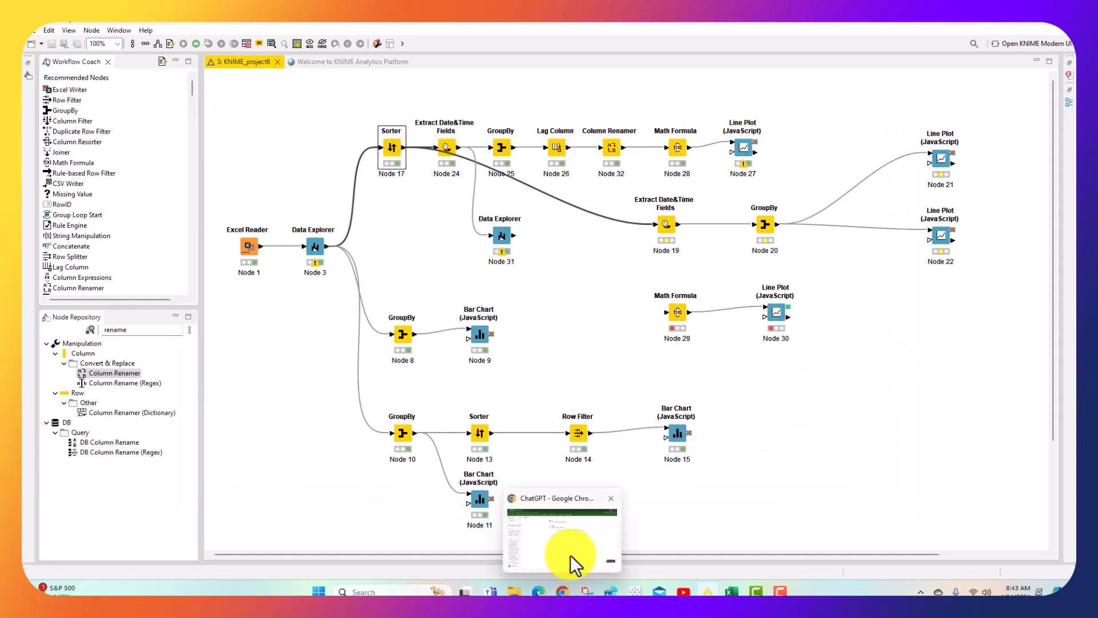
- Review the date field options configured in the Extract Date&Time Fields node (Node 24) and cancel the dialog
click(451, 153)
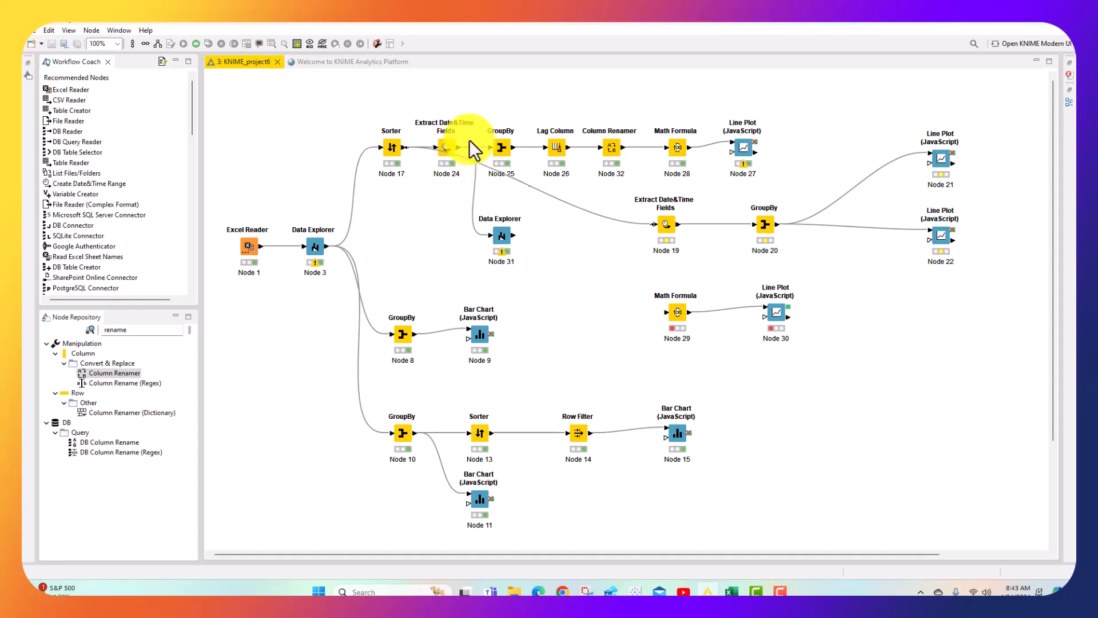
right_click(450, 149)
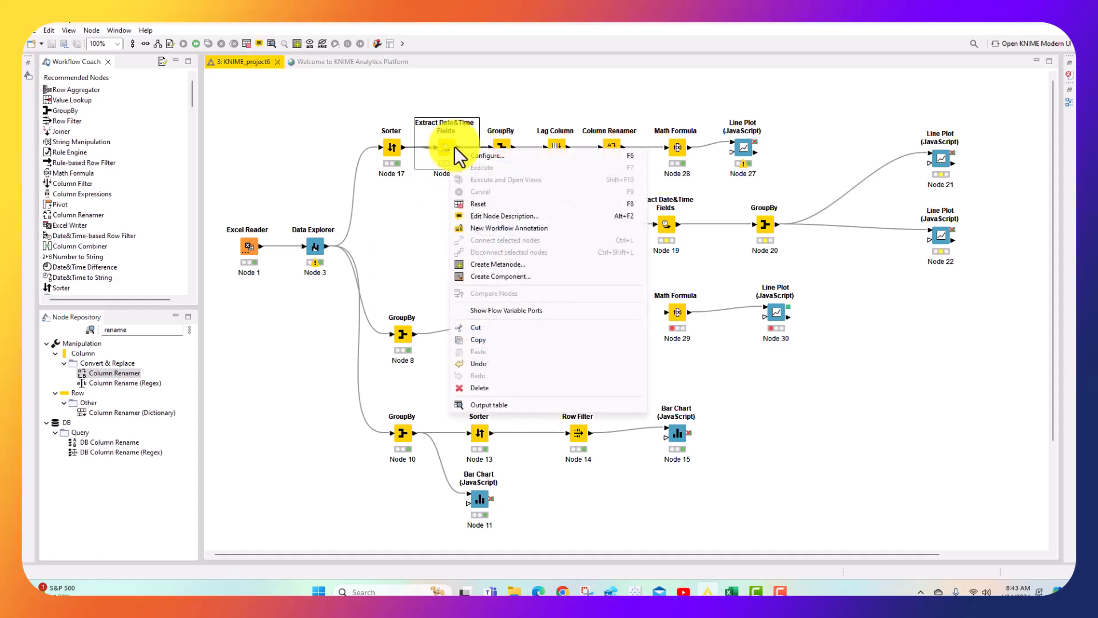
click(603, 157)
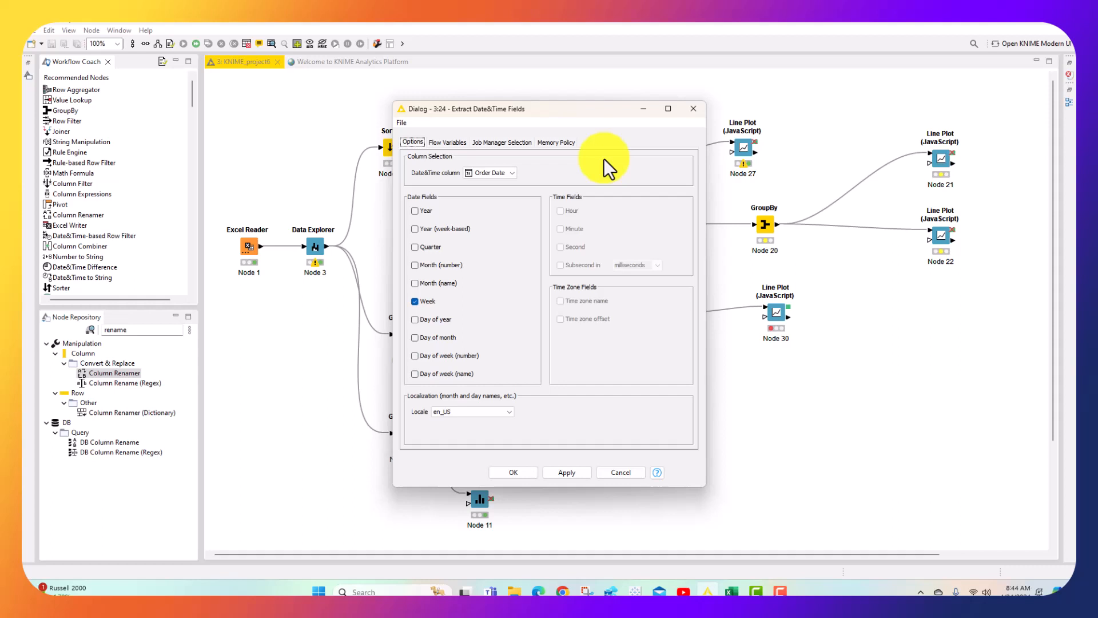
click(625, 475)
- Open the output table of Extract Date&Time Fields Node 24 at full size and examine the extracted week column
right_click(452, 150)
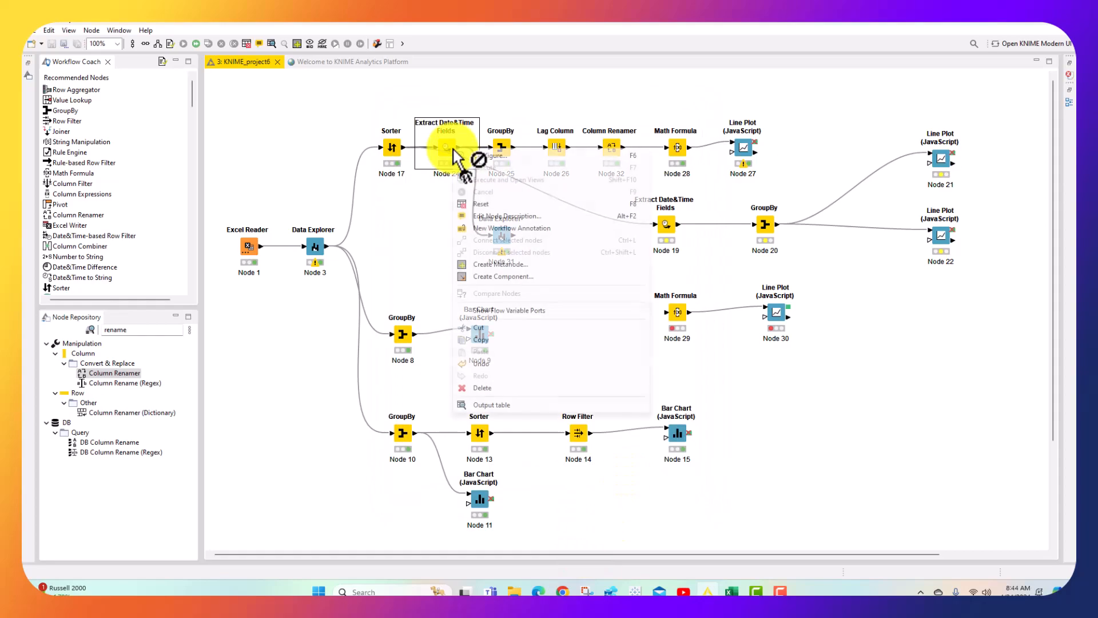
click(519, 410)
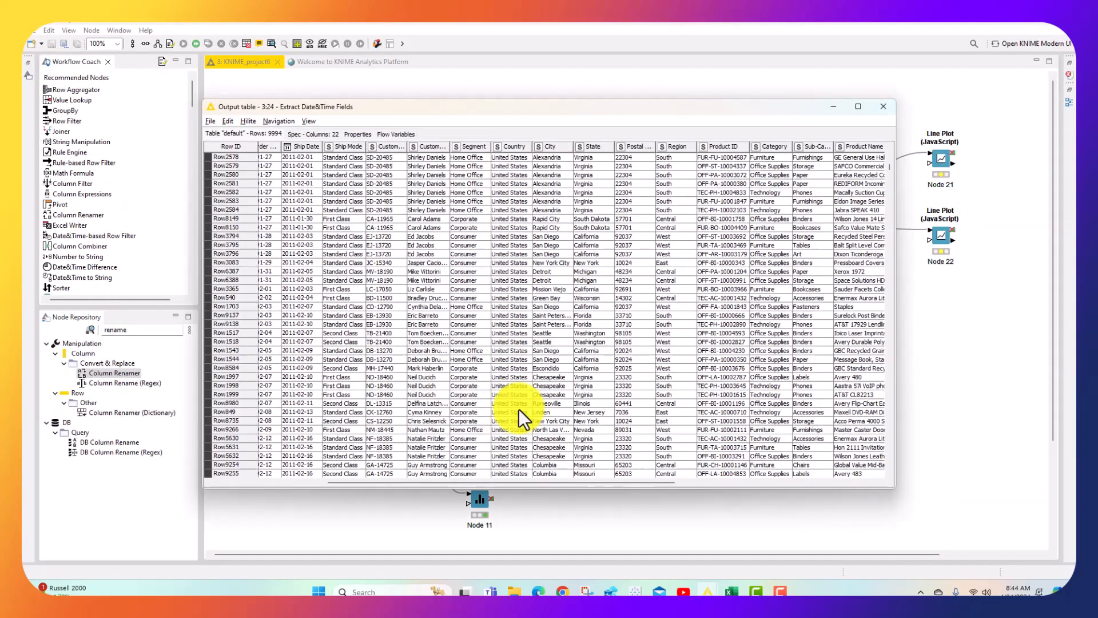
click(857, 110)
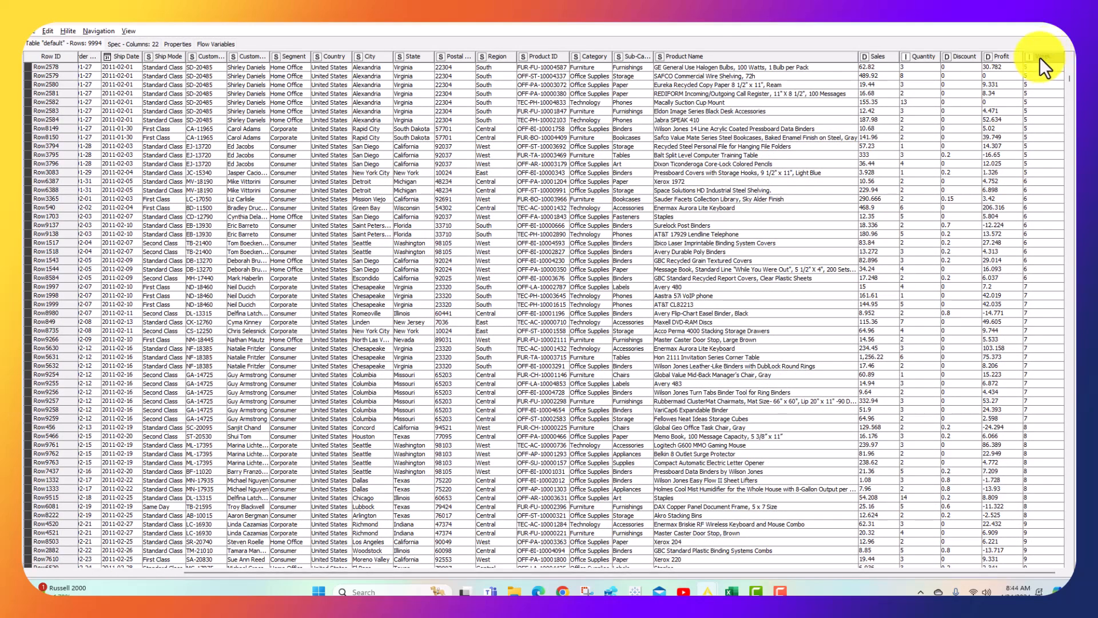
scroll(1041, 57, up, 4)
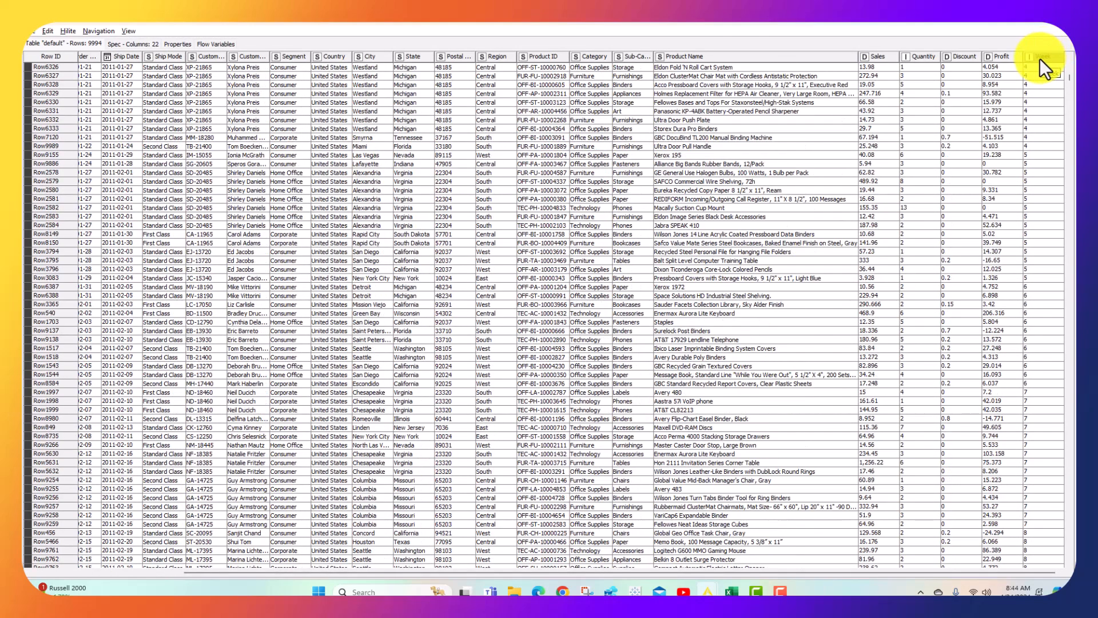
click(1044, 69)
click(1046, 93)
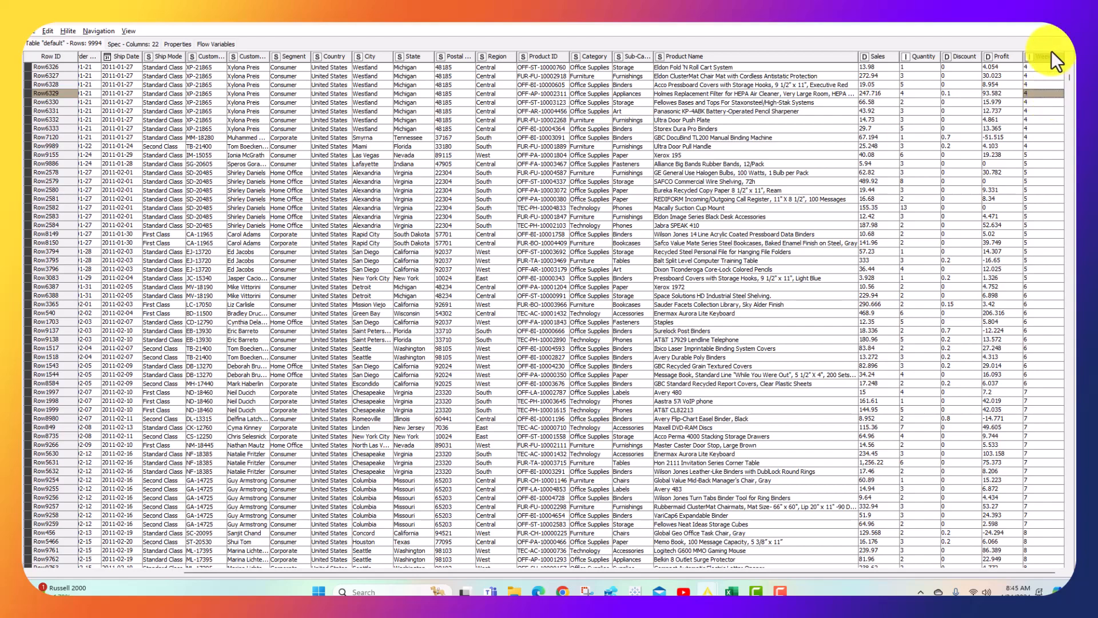
- Switch to the Superstore workbook in Excel to check the WEEKNUM formula beside the order dates, and return to KNIME
click(731, 590)
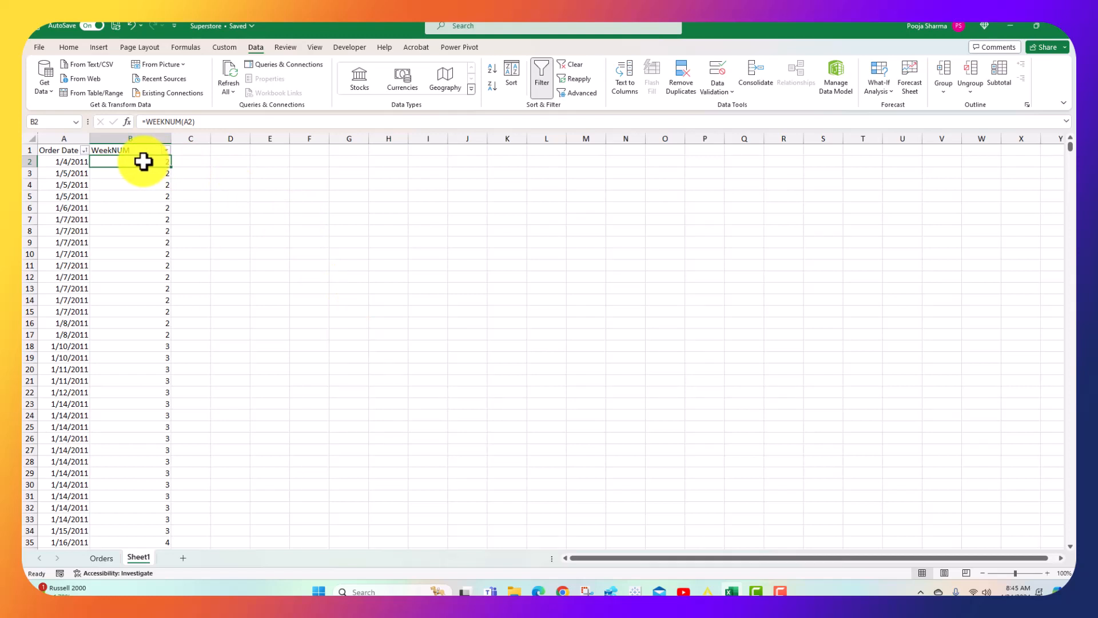
click(727, 582)
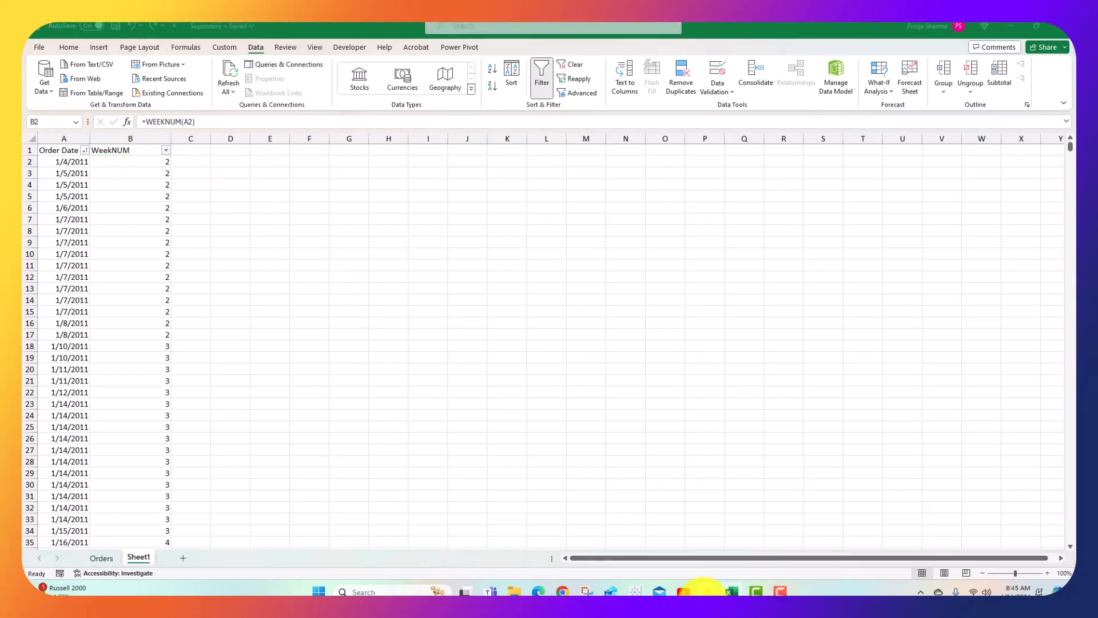
click(669, 544)
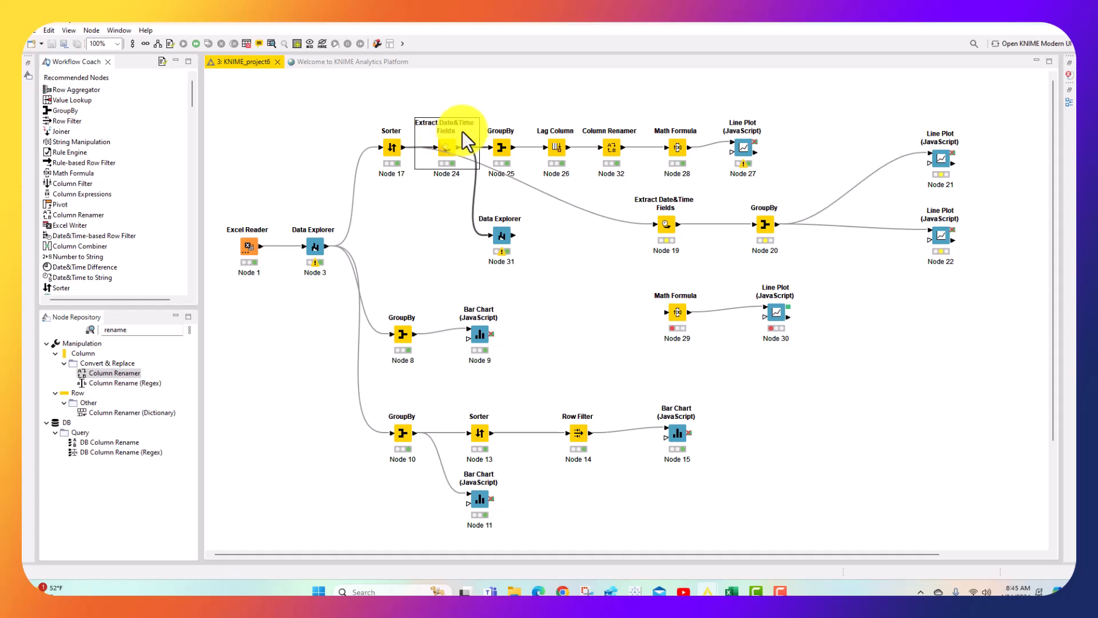
- Review the group column and manual aggregation settings of the GroupBy node (Node 25) and cancel the dialog
click(502, 146)
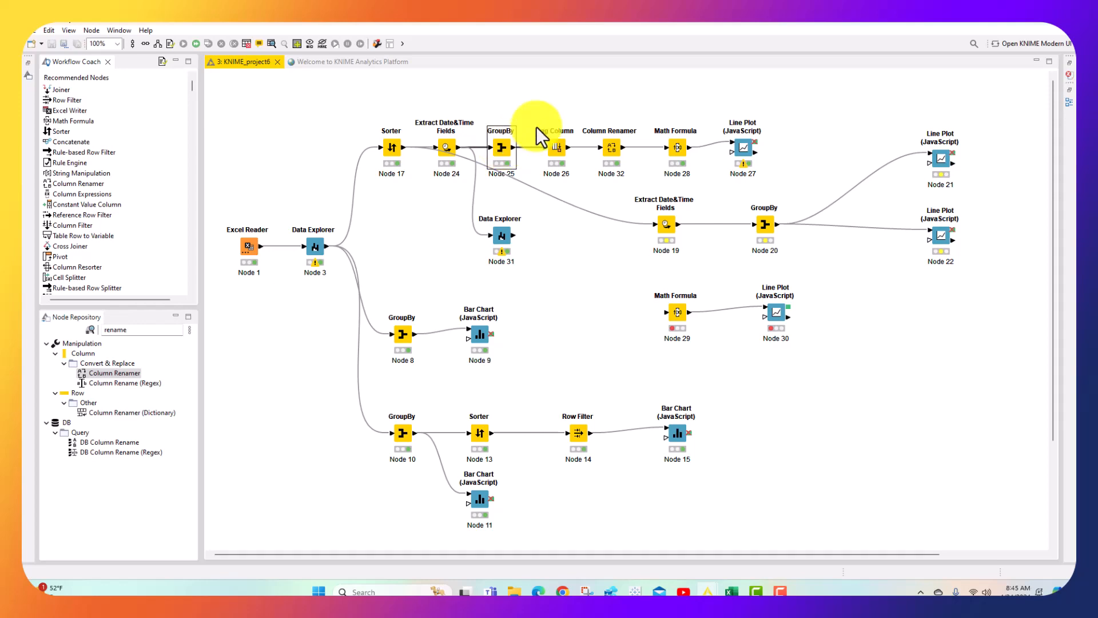
right_click(536, 126)
click(505, 142)
right_click(506, 142)
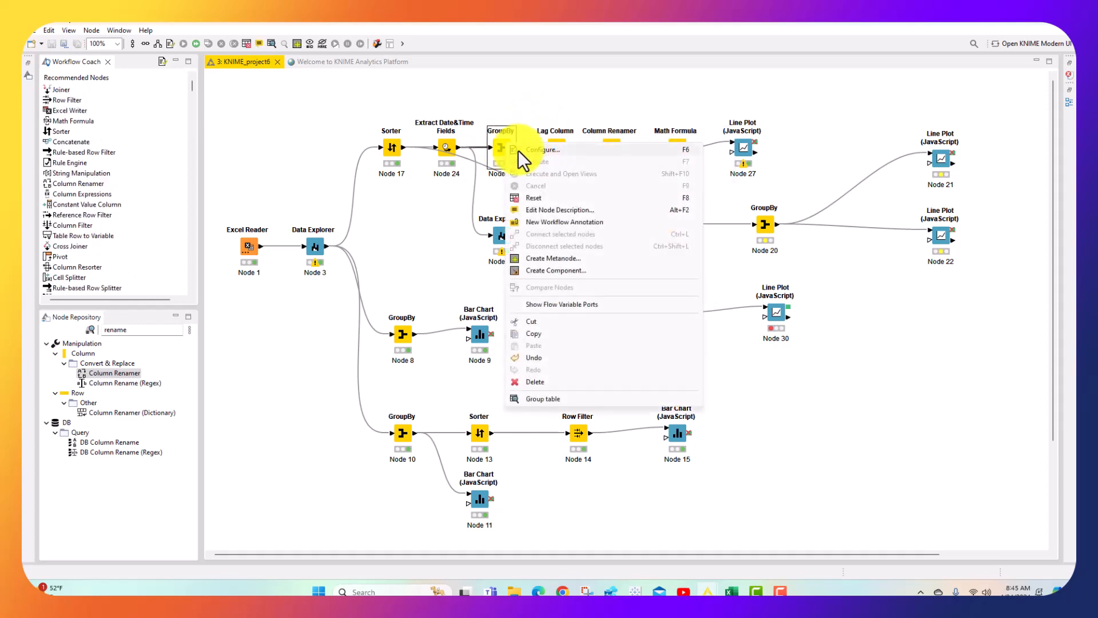
click(519, 150)
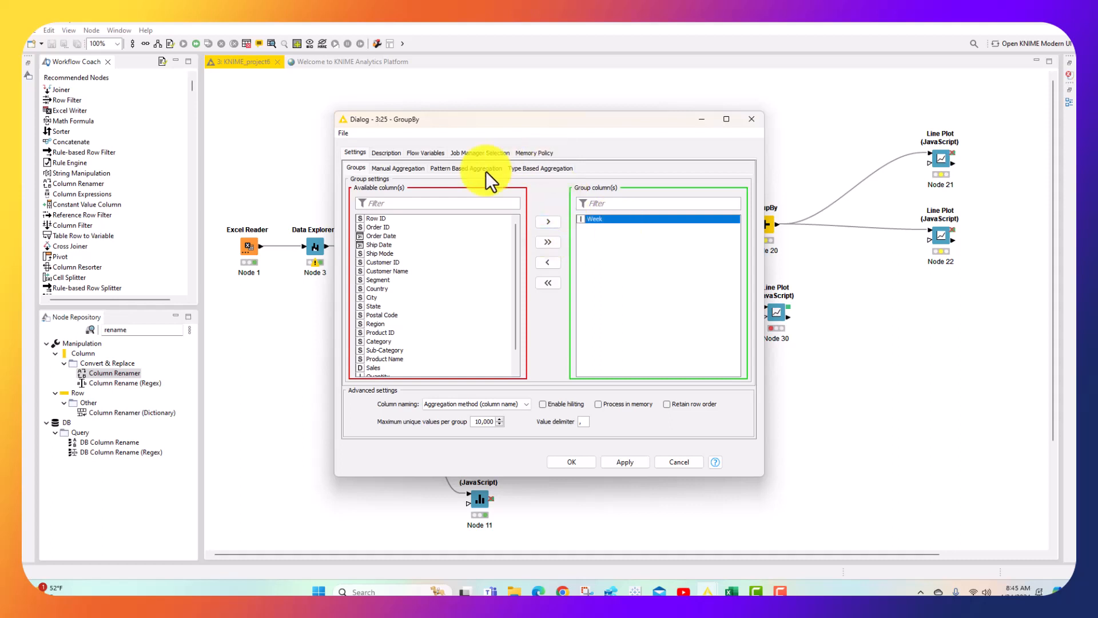
click(397, 167)
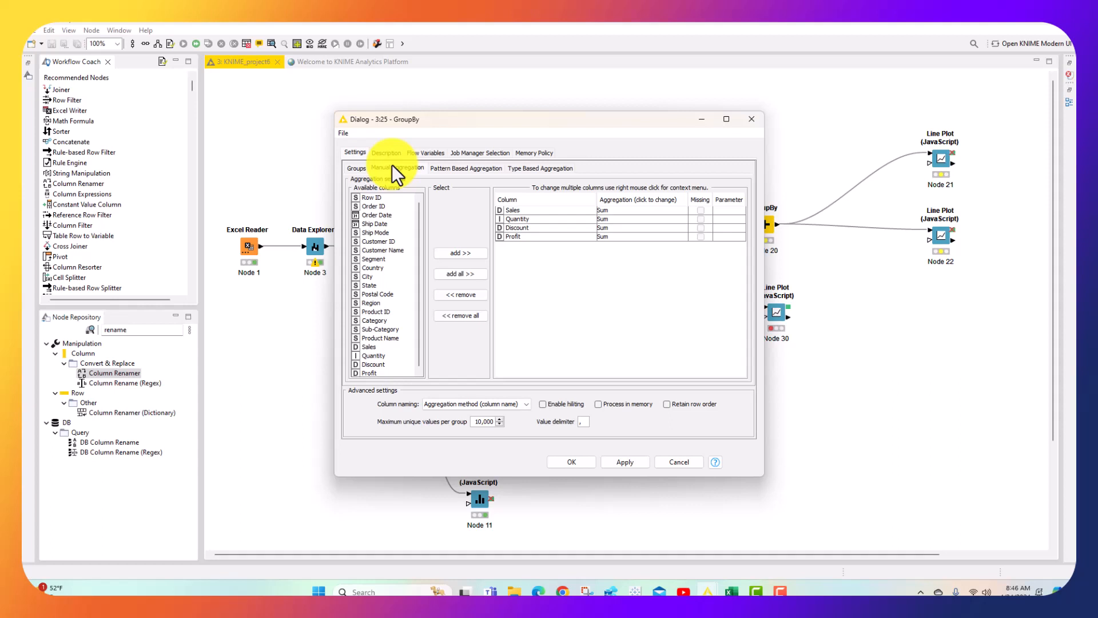
click(673, 463)
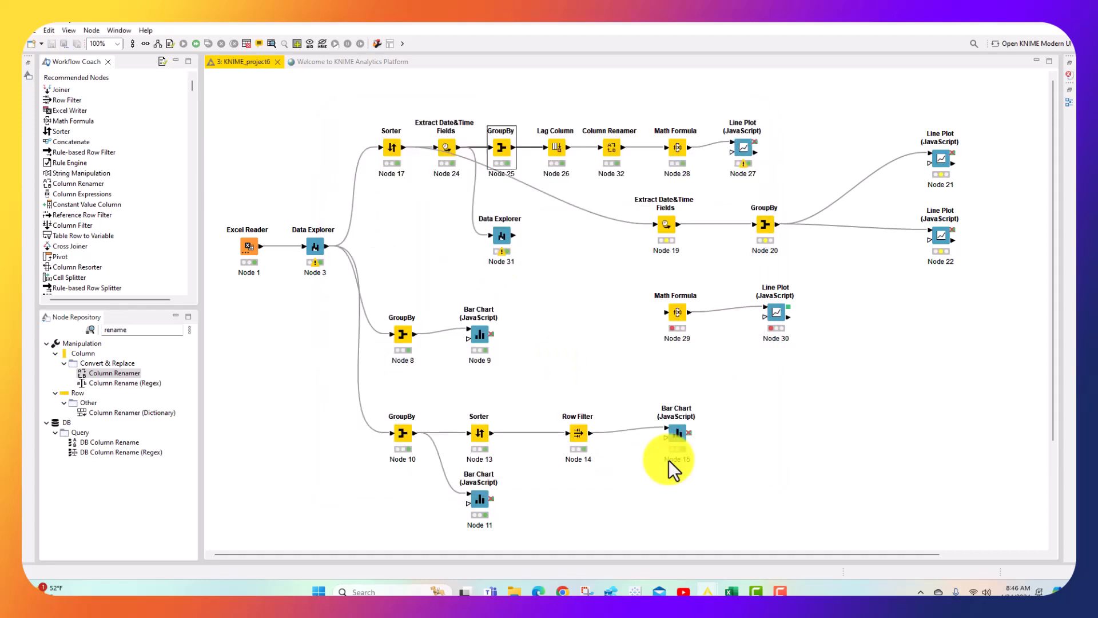
- Open the group table of GroupBy Node 25 at full size, examine the weekly sums, and close it
right_click(499, 147)
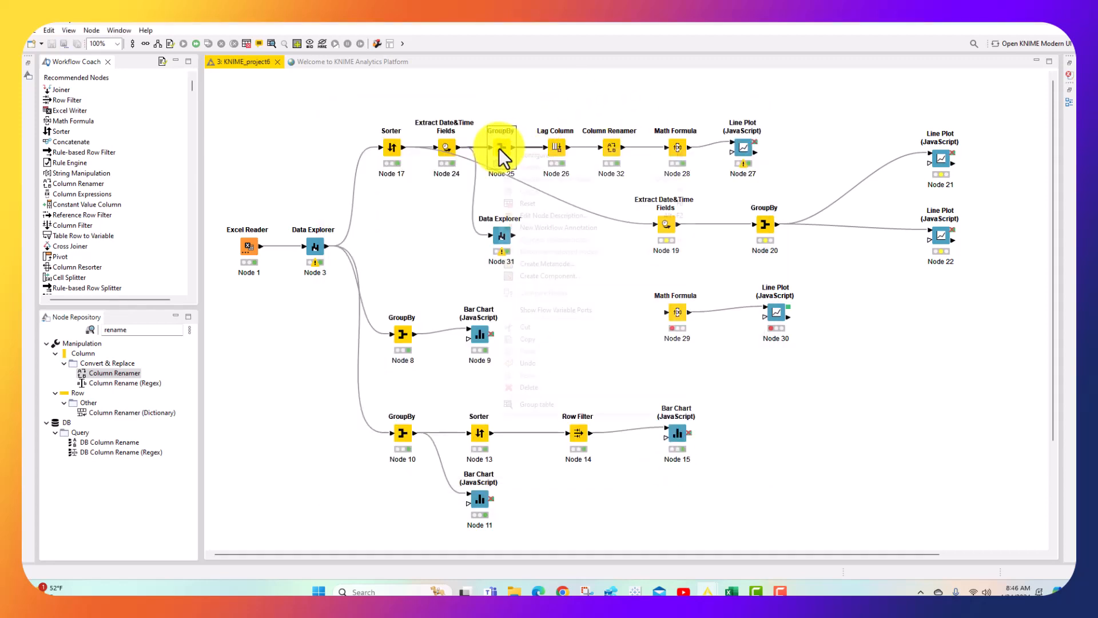
click(569, 405)
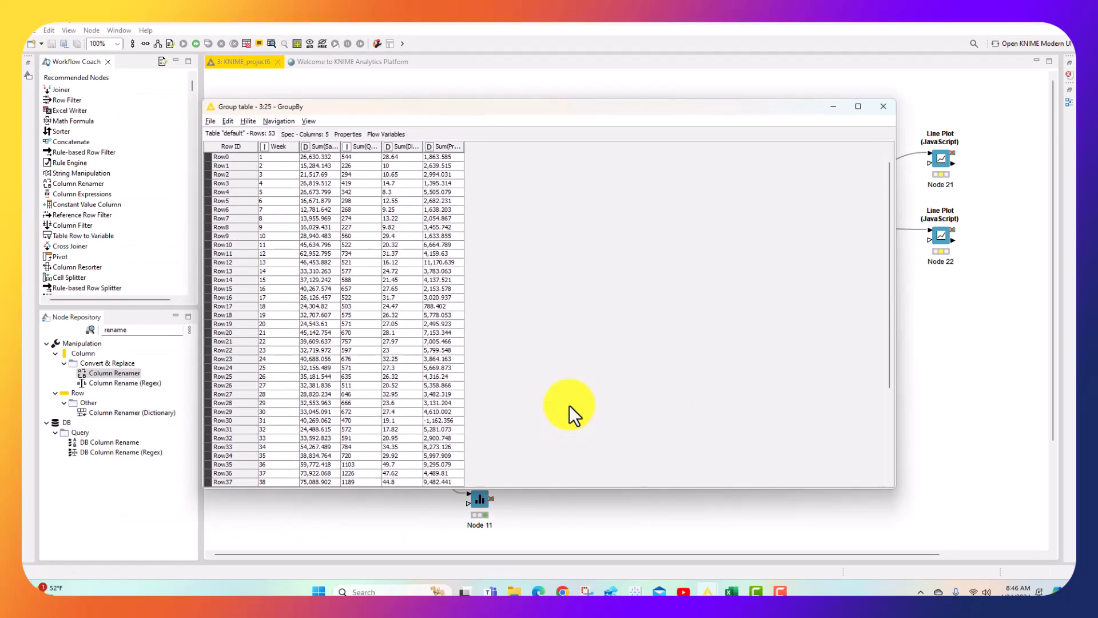
click(858, 107)
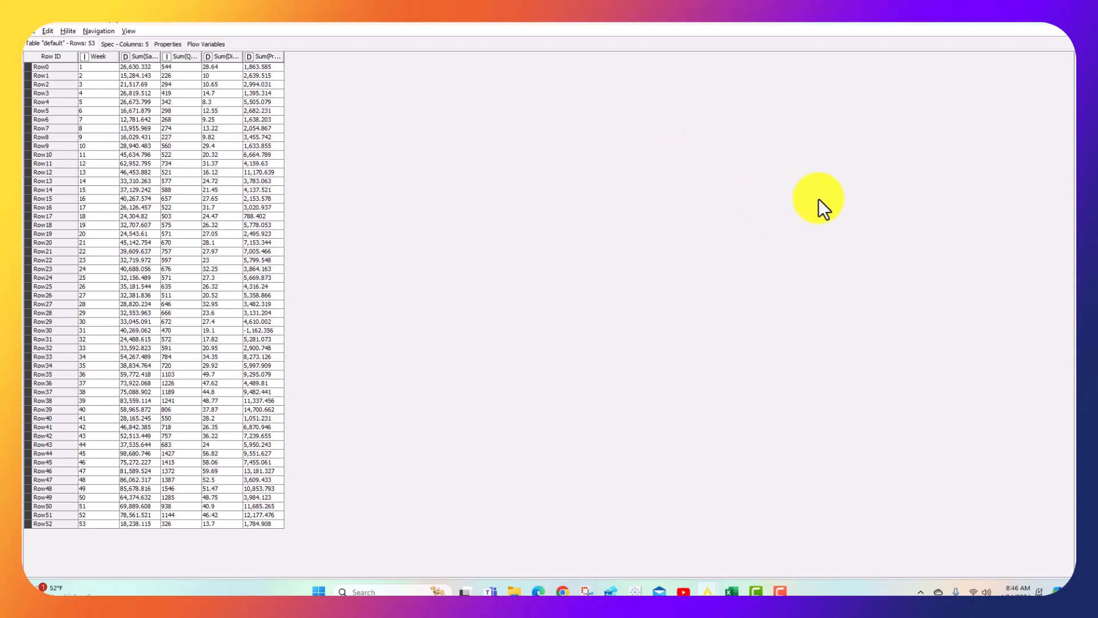
click(1061, 33)
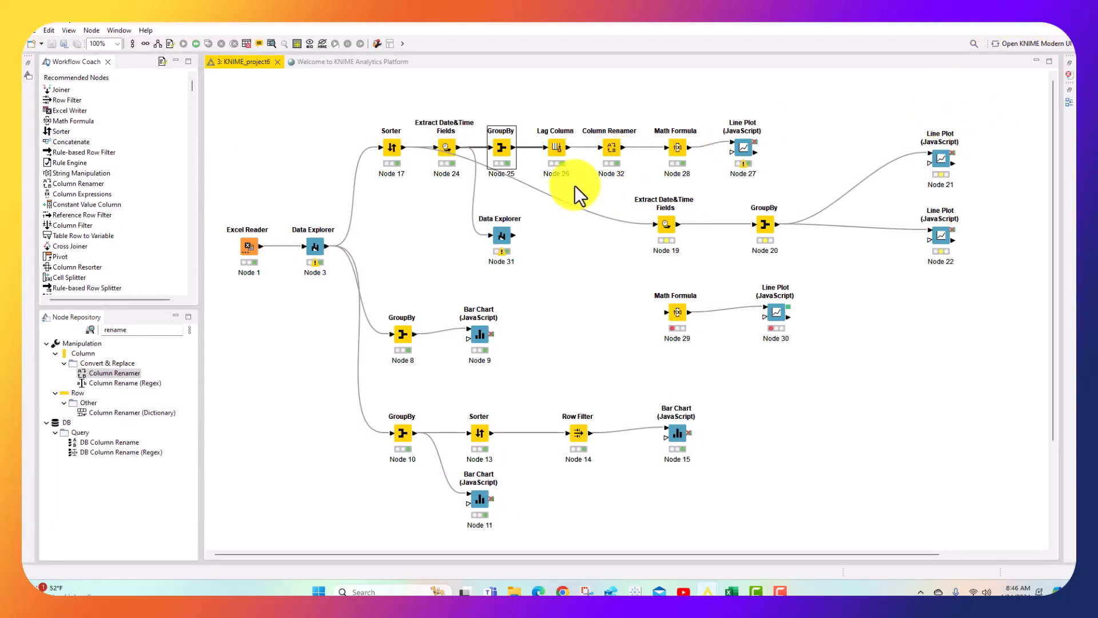
click(503, 197)
- Open the configuration of the Lag Column node (Node 26), review its column to lag and lag settings, and confirm them
click(553, 150)
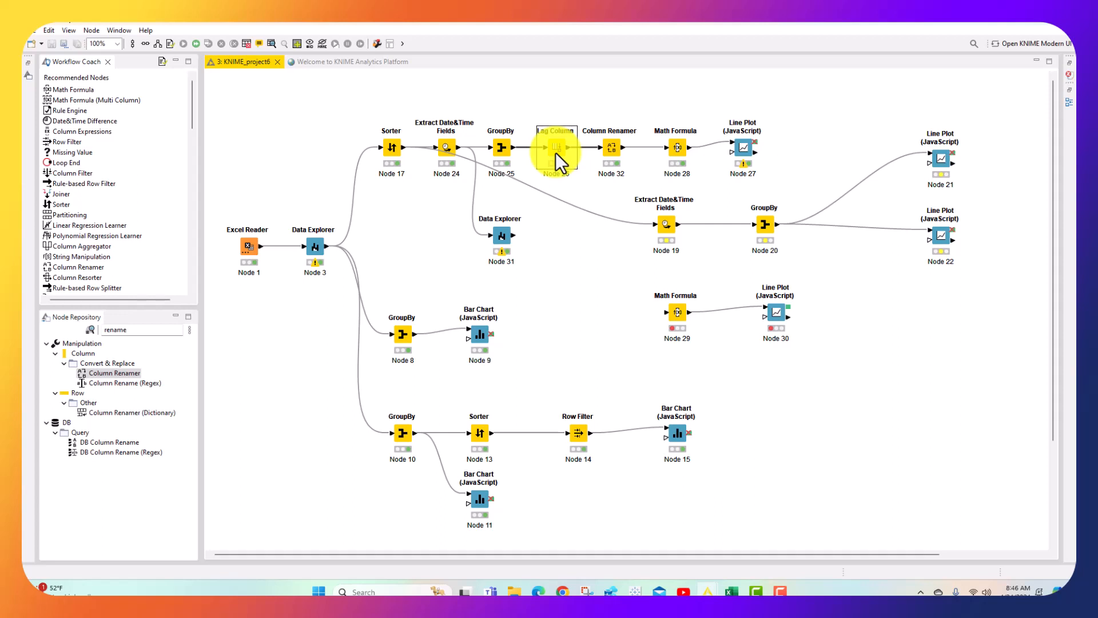
right_click(556, 152)
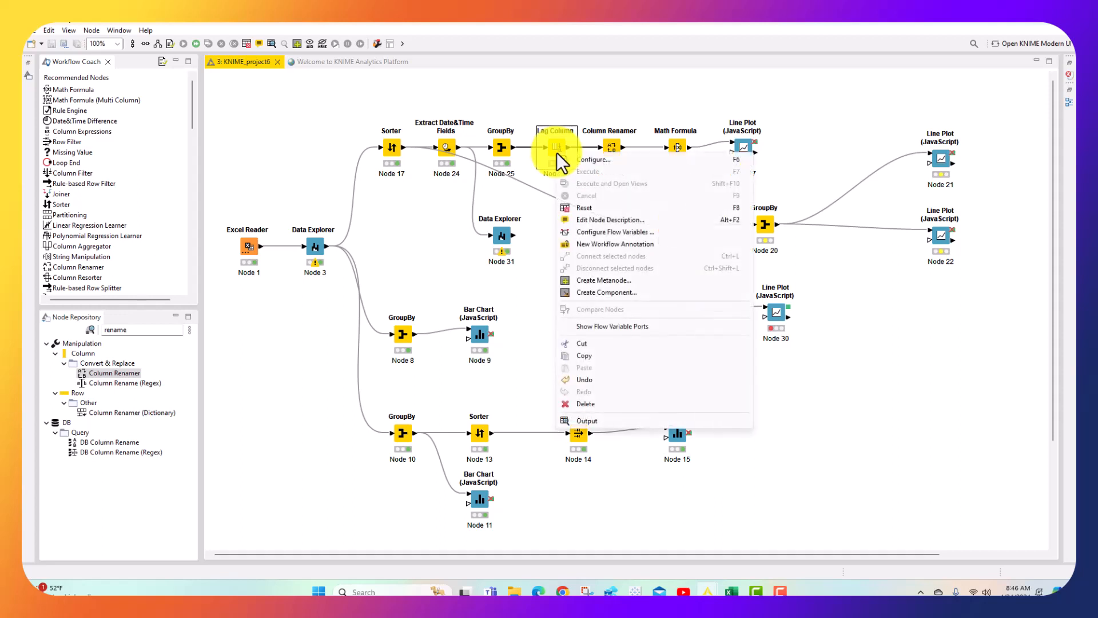
click(571, 163)
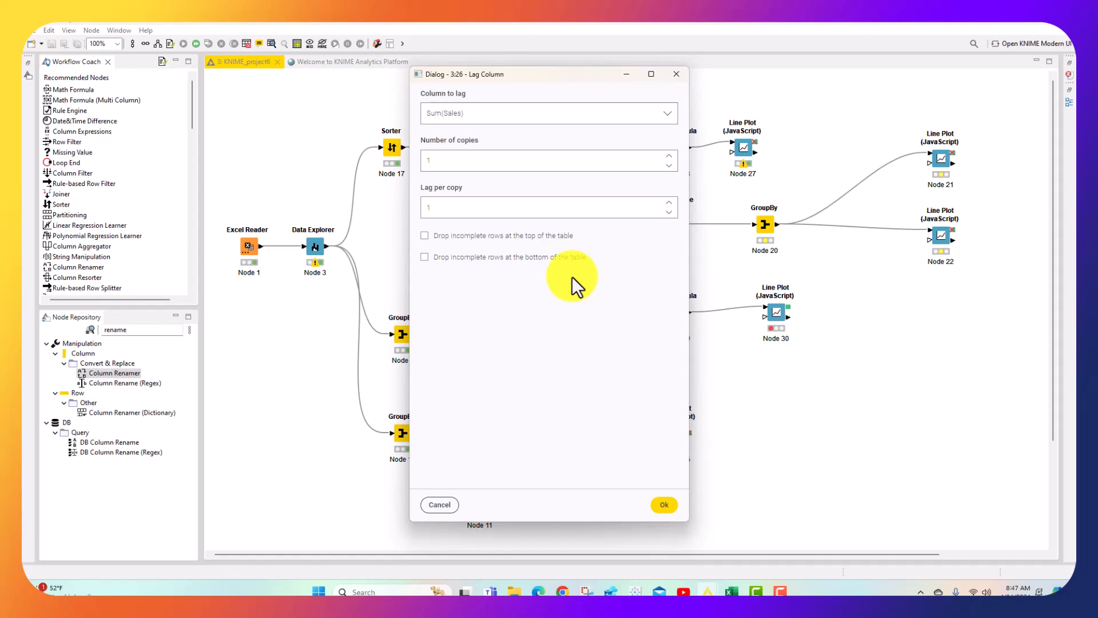
click(672, 506)
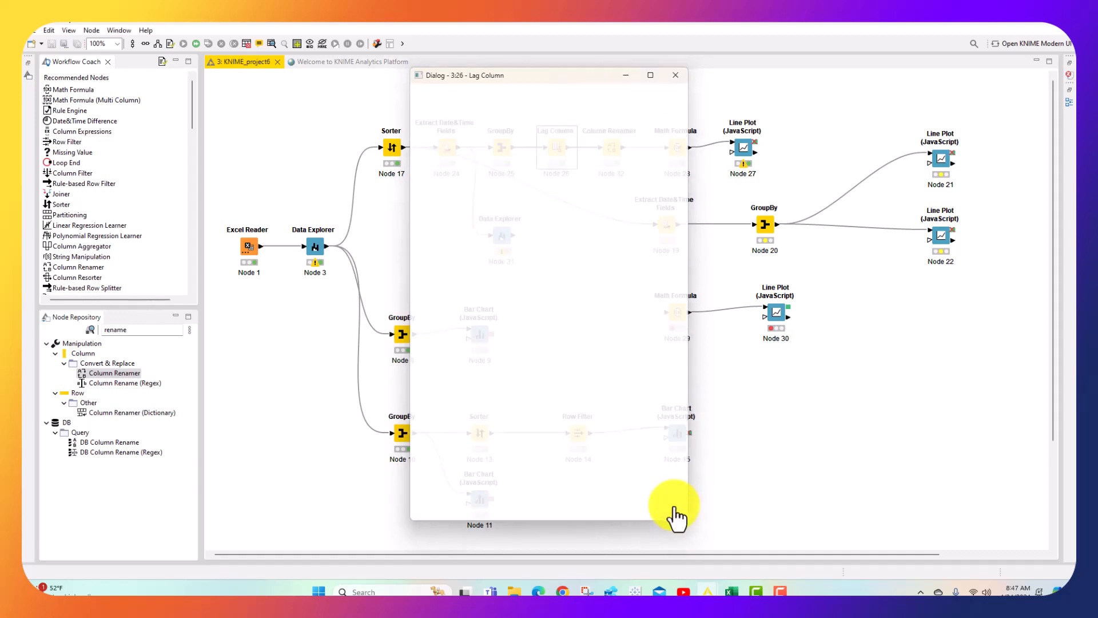
- Open the output table of Lag Column Node 26 and compare the Sum(Sales) values with the lagged Sum(Sales)(-1) column
right_click(560, 152)
click(624, 421)
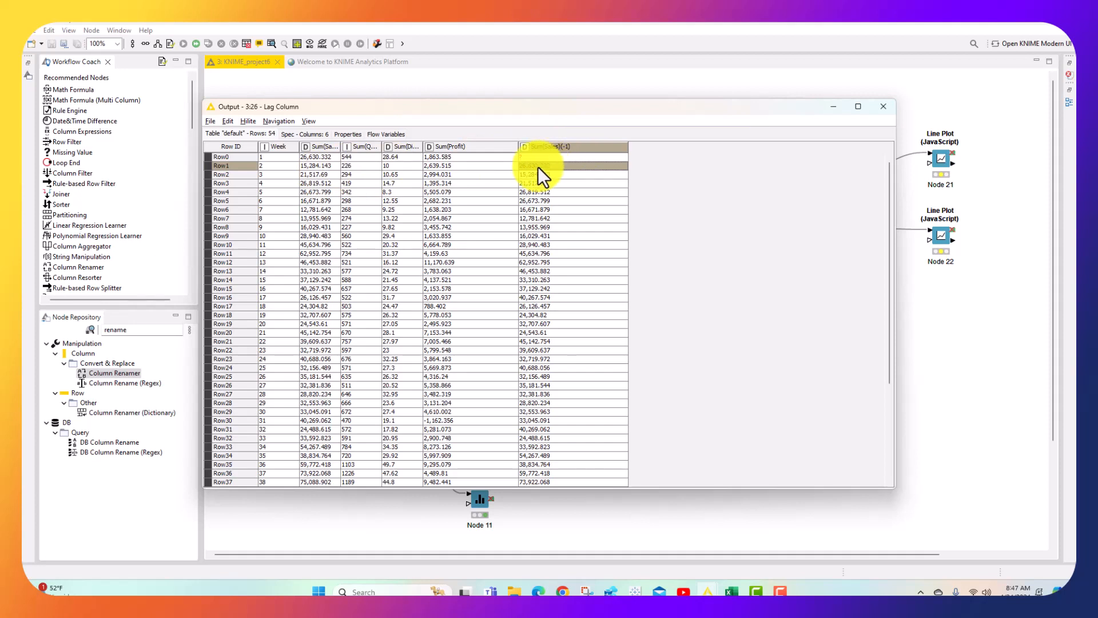
click(323, 157)
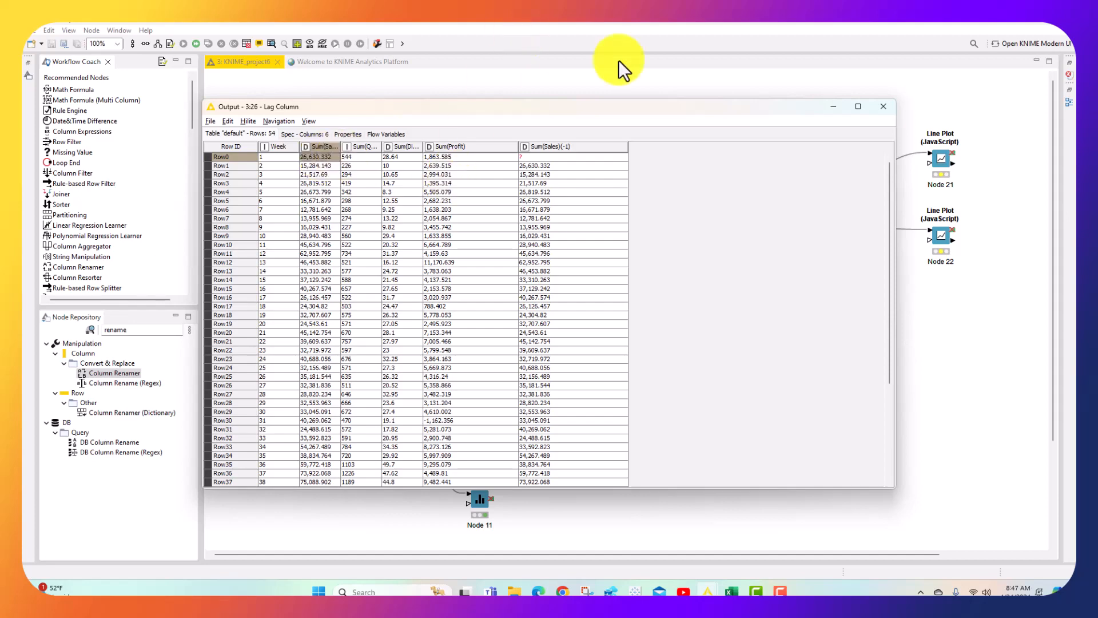
click(878, 106)
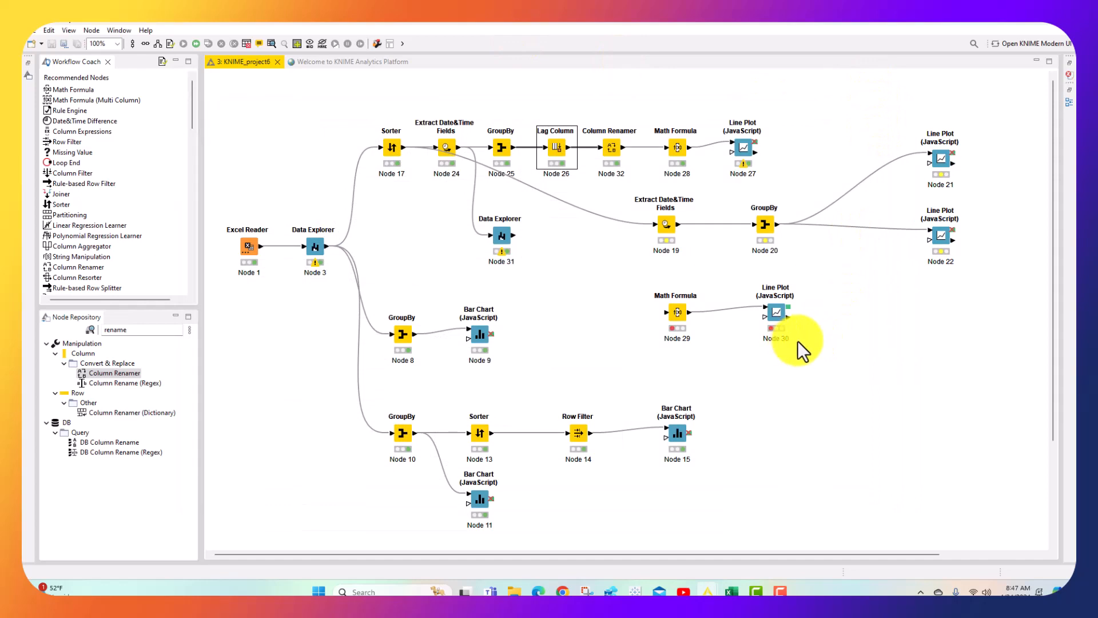
right_click(554, 148)
click(671, 413)
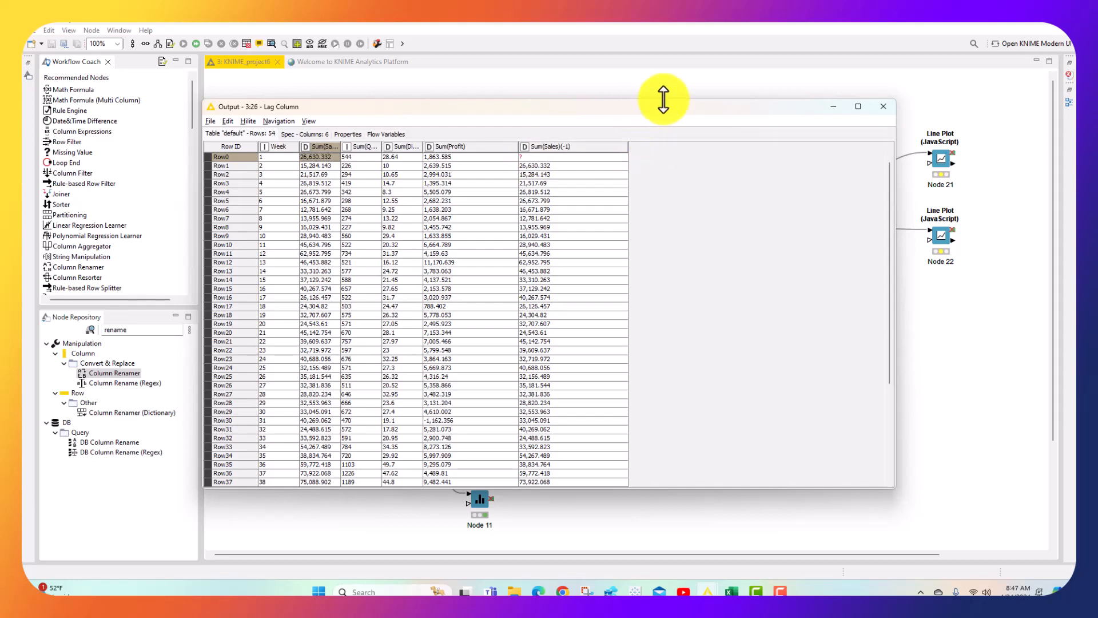
- Close the lag table, open the configuration of the Column Renamer node (Node 32), review the new name for Sum(Sales)(-1), and confirm
click(884, 107)
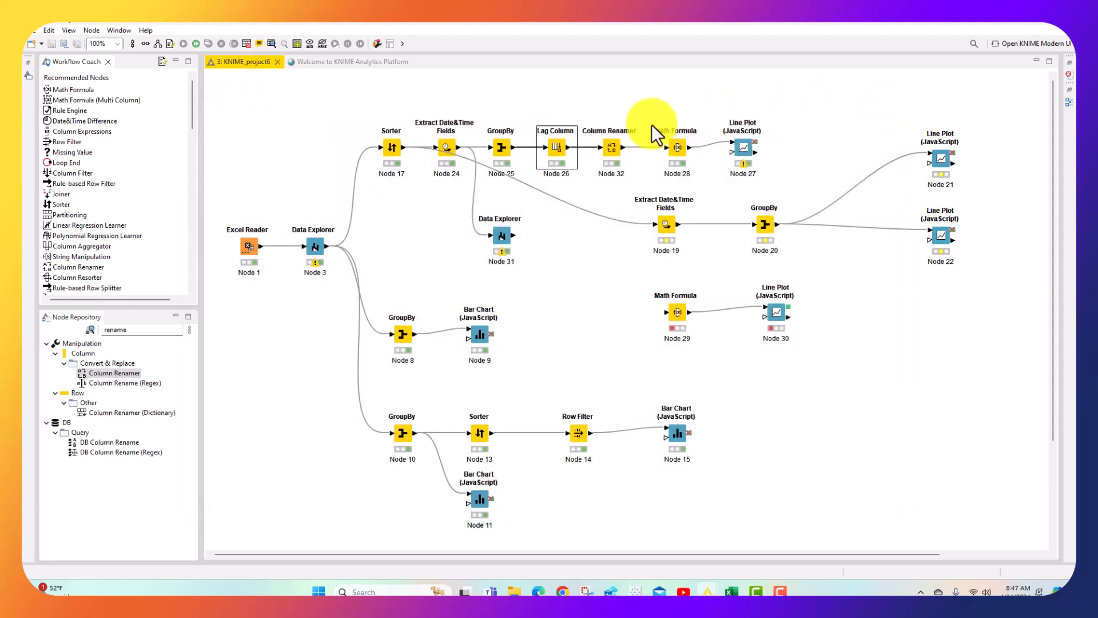
click(613, 152)
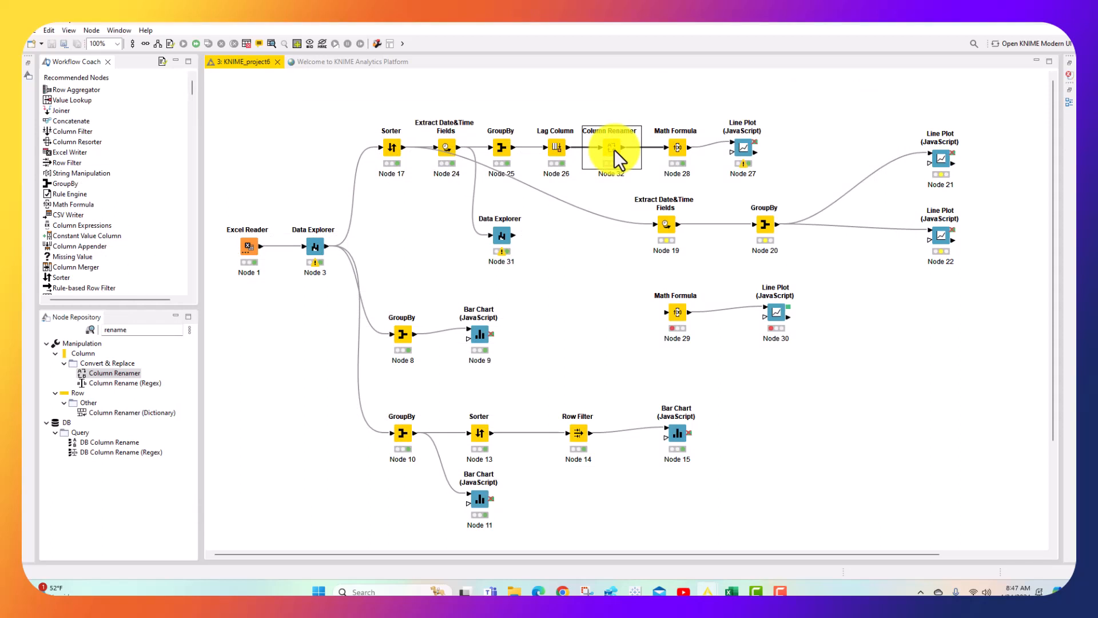
right_click(614, 150)
click(655, 157)
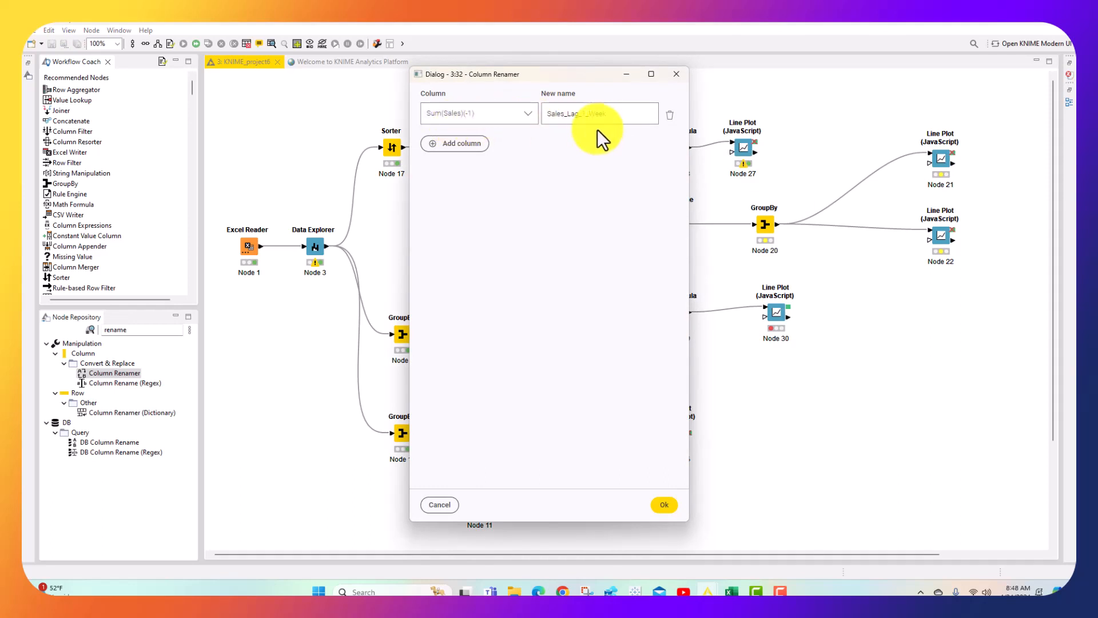
click(664, 505)
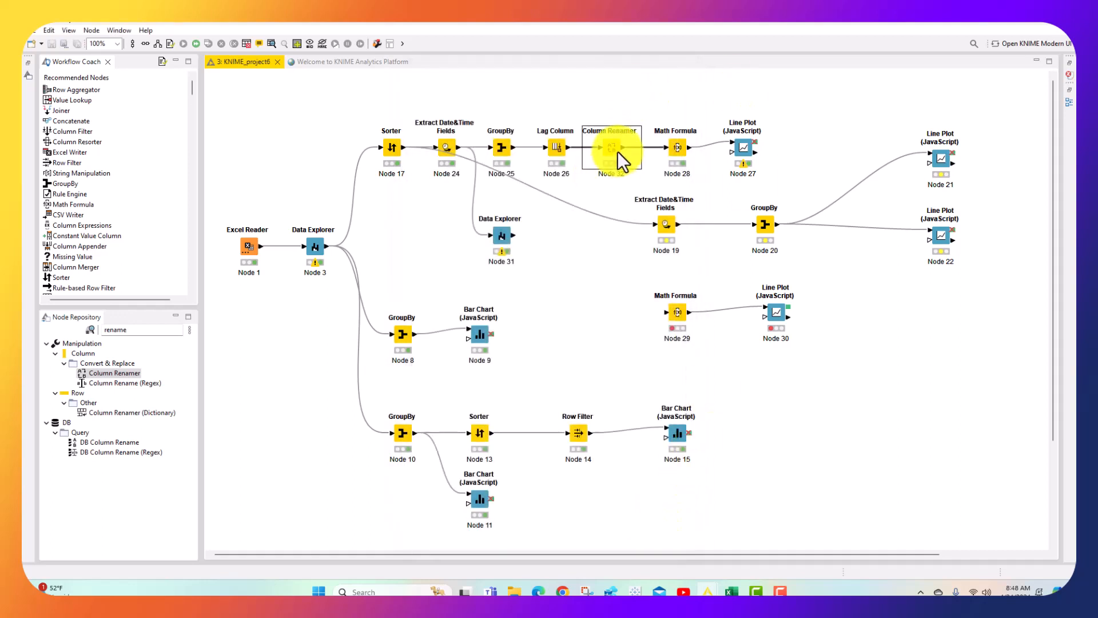
- Open the output table of Column Renamer Node 32, examine the renamed lag column, and close the table
right_click(617, 152)
click(682, 421)
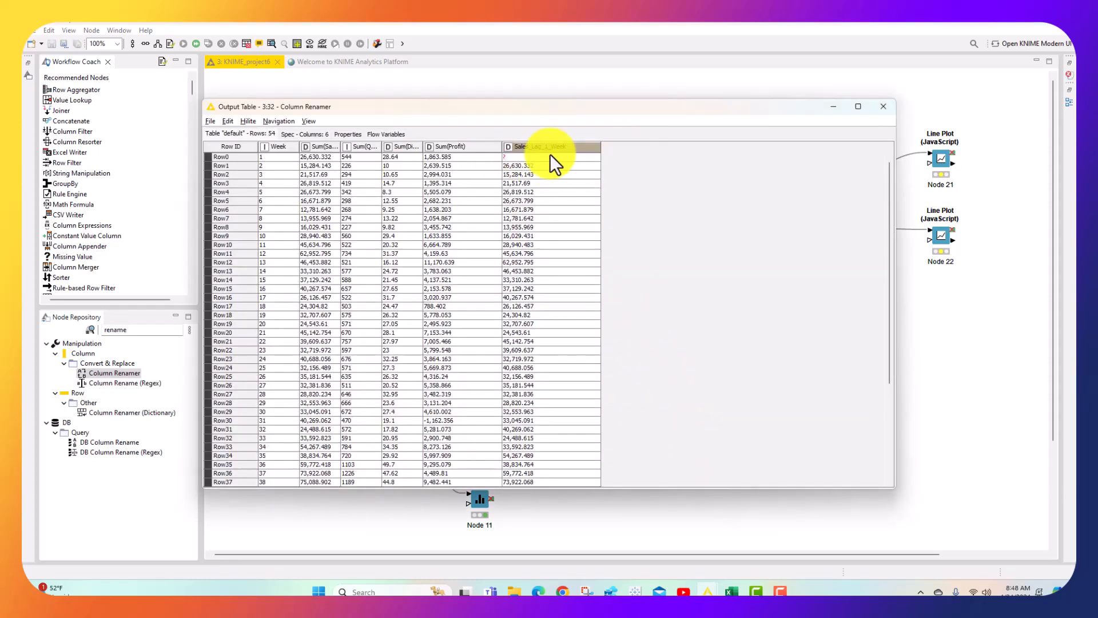
click(883, 107)
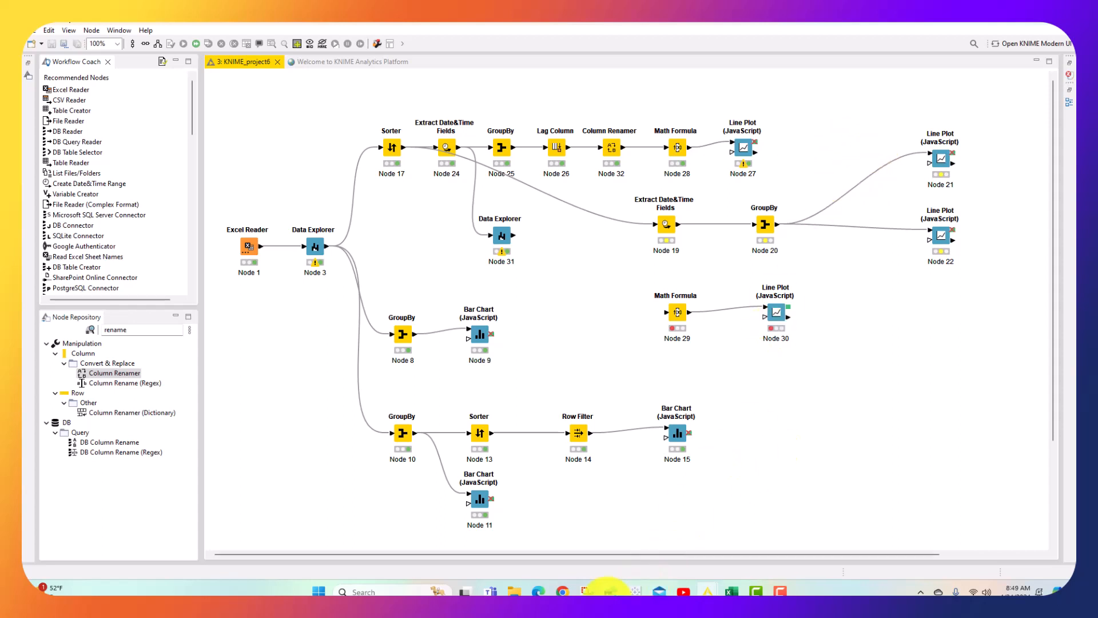
- Switch to Snipping Tool, read the percent change formula, and return to the KNIME workflow
click(587, 591)
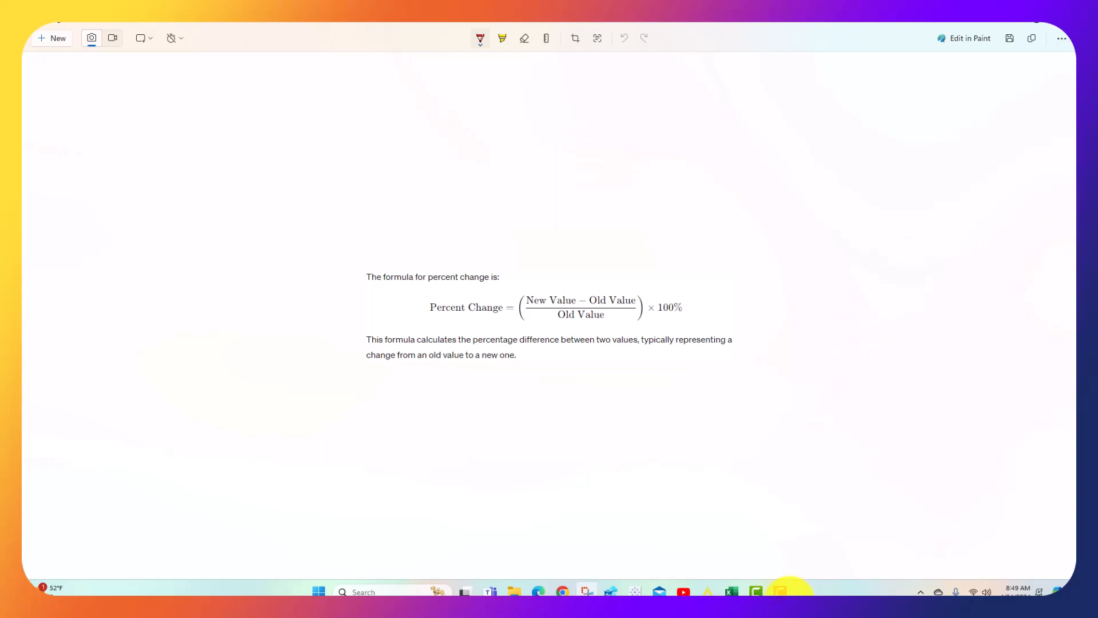
mouse_move(749, 591)
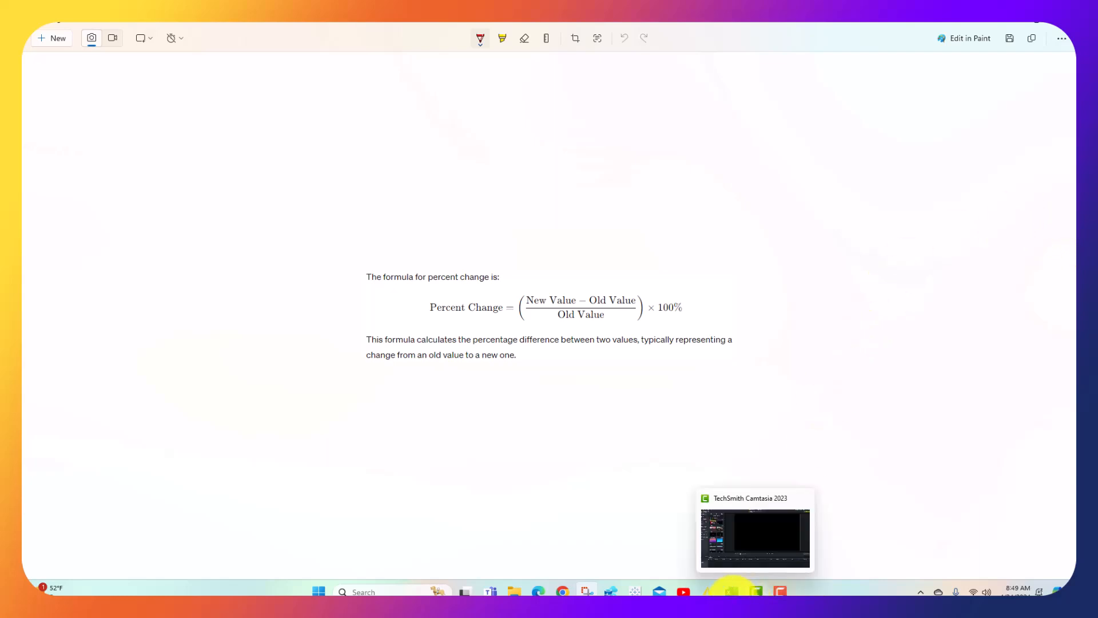
mouse_move(707, 589)
click(685, 563)
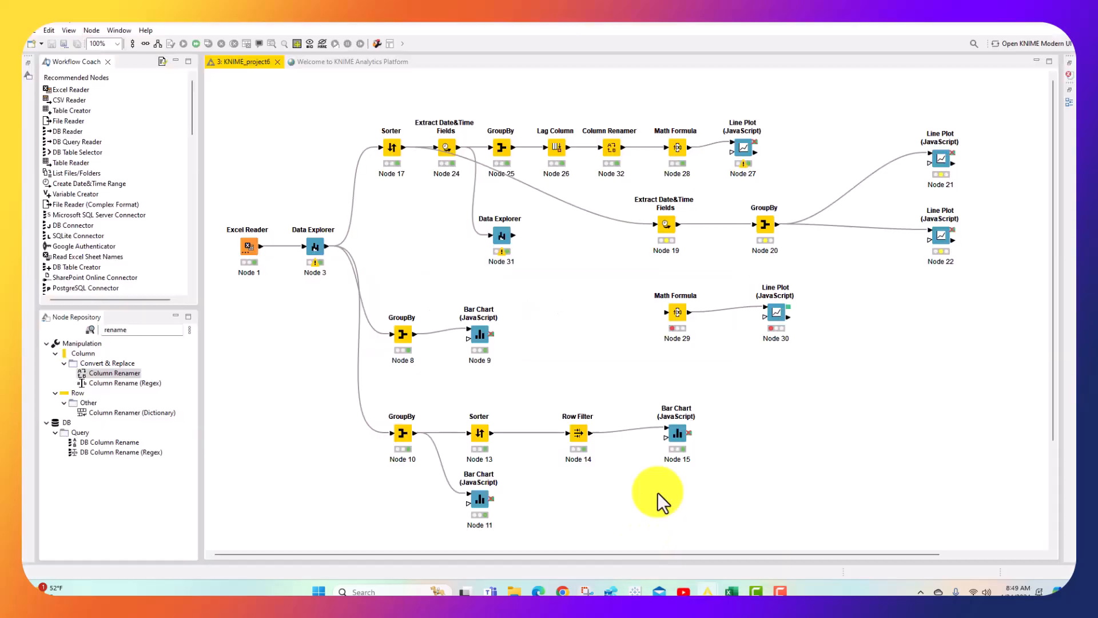
- Open the configuration of Math Formula Node 28, compare its expression with the percent change formula in Snipping Tool, and cancel the dialog
right_click(678, 150)
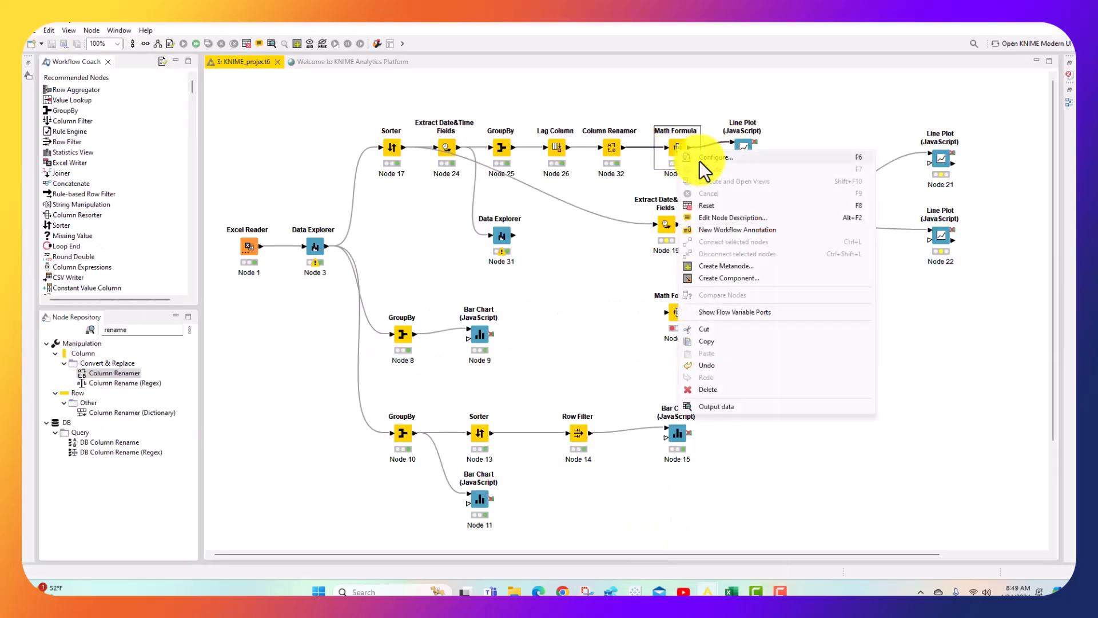
click(699, 160)
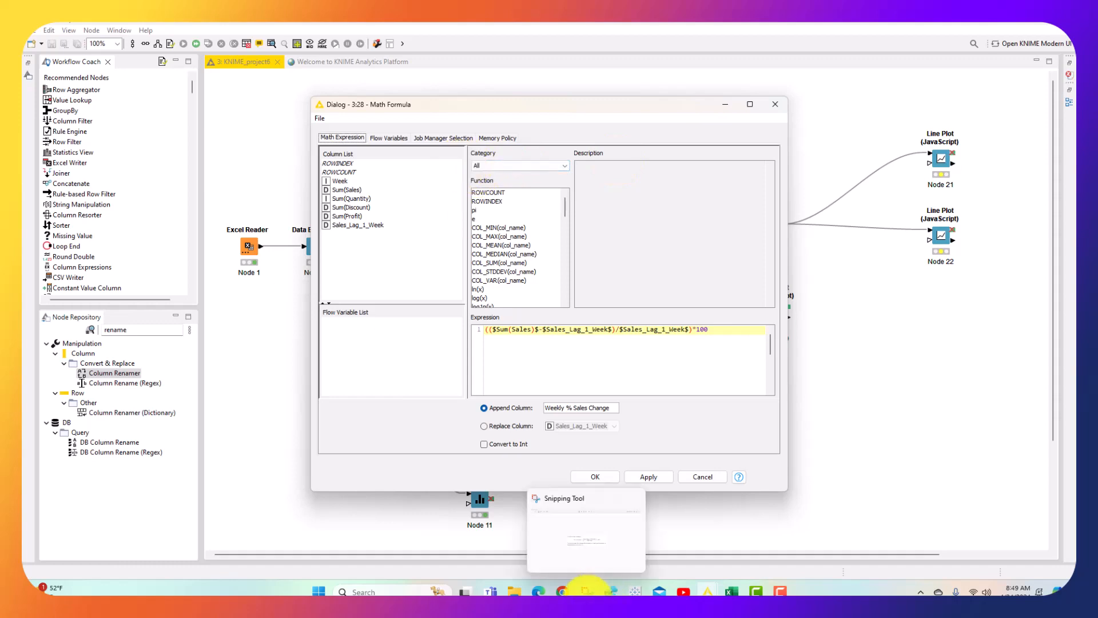
click(597, 590)
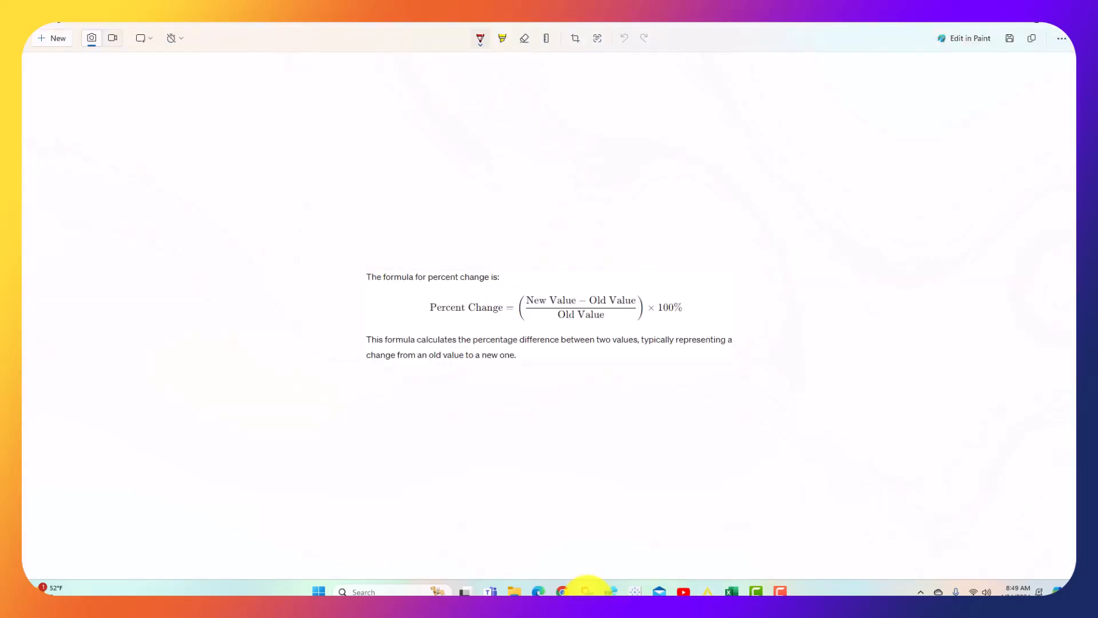
click(608, 588)
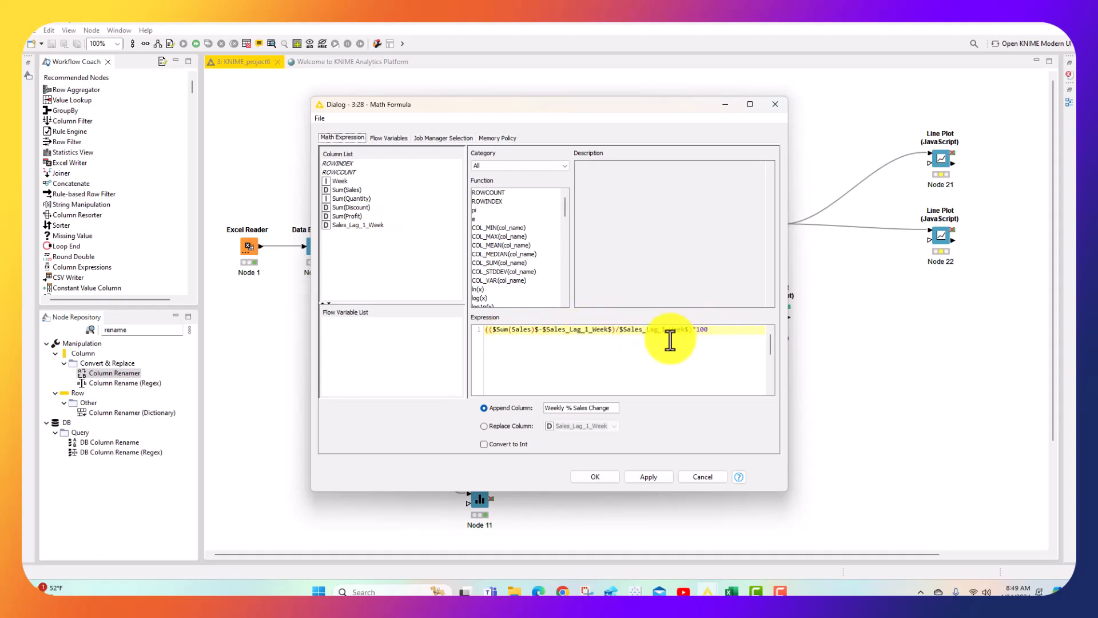
key(alt+Tab)
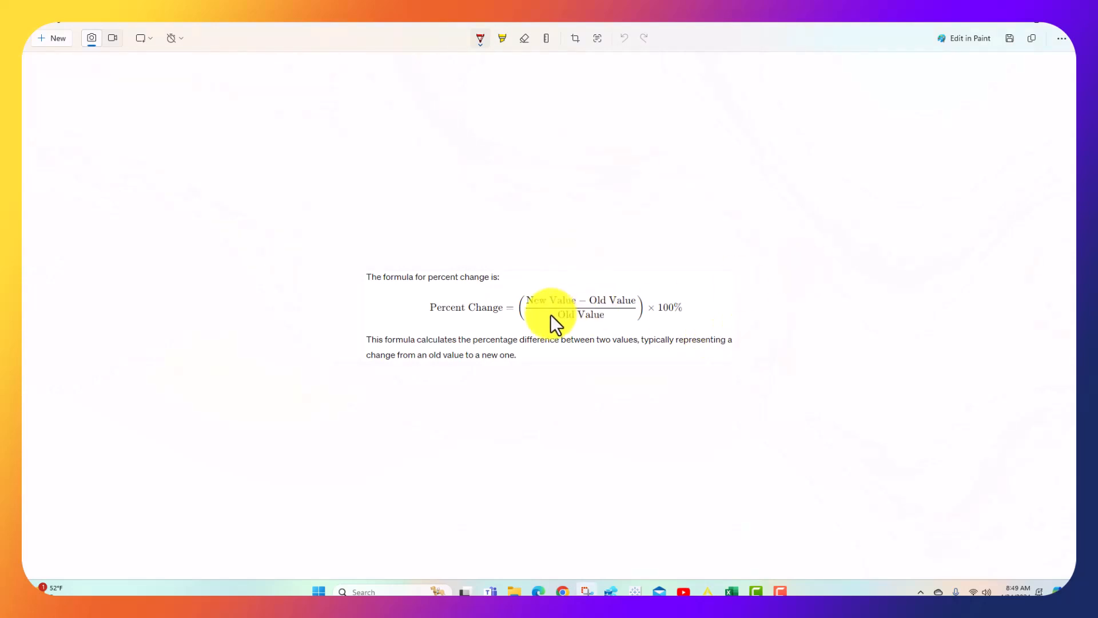
key(alt+Tab)
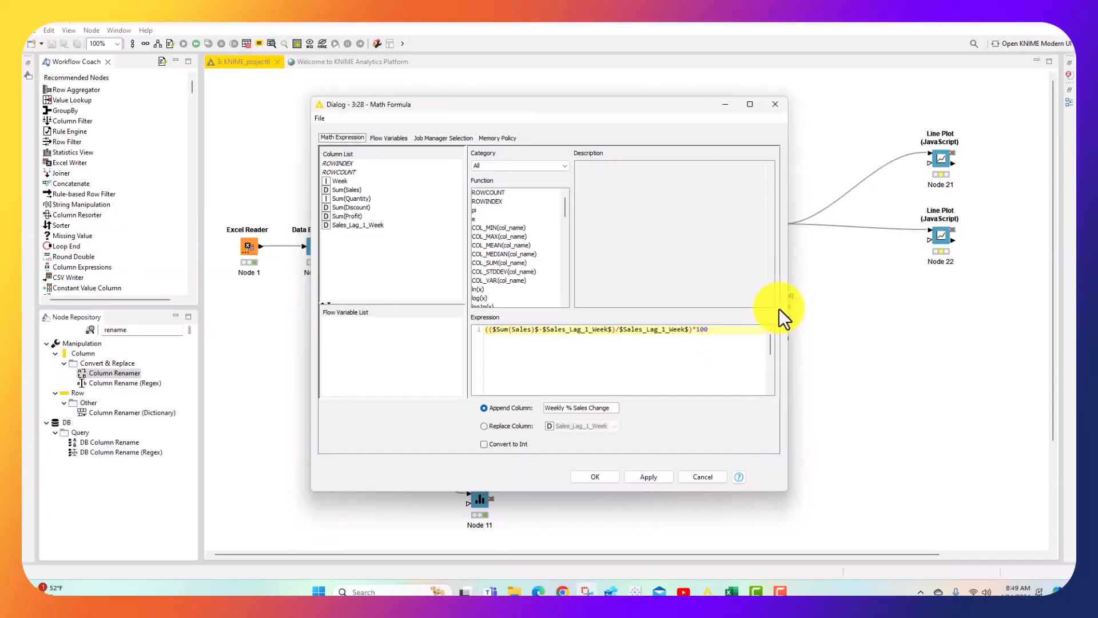
click(734, 336)
key(alt+Tab)
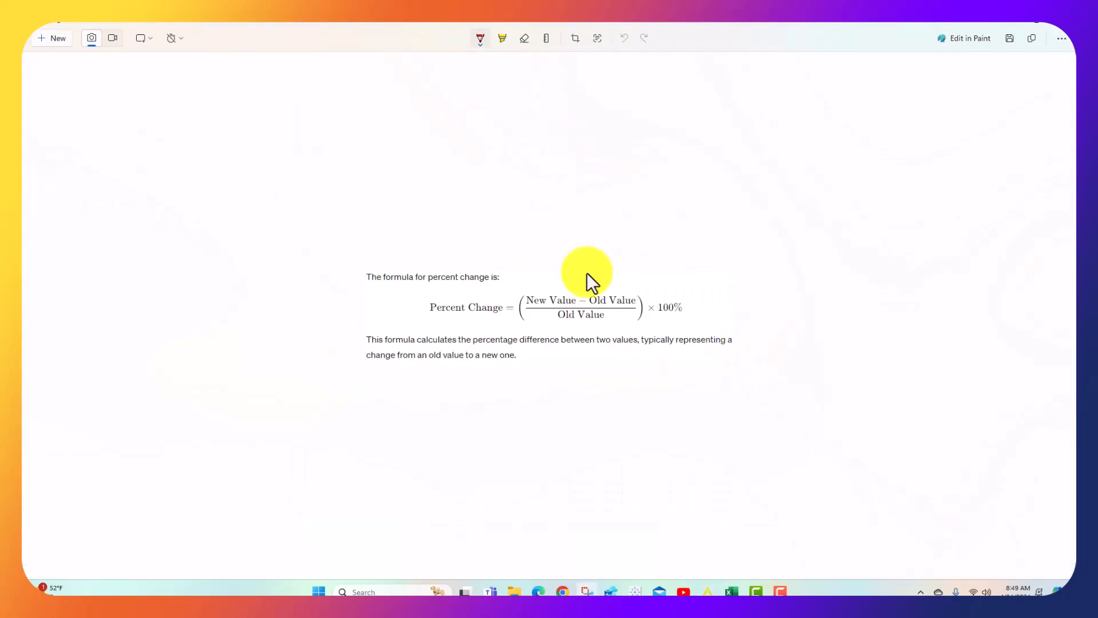
key(alt+Tab)
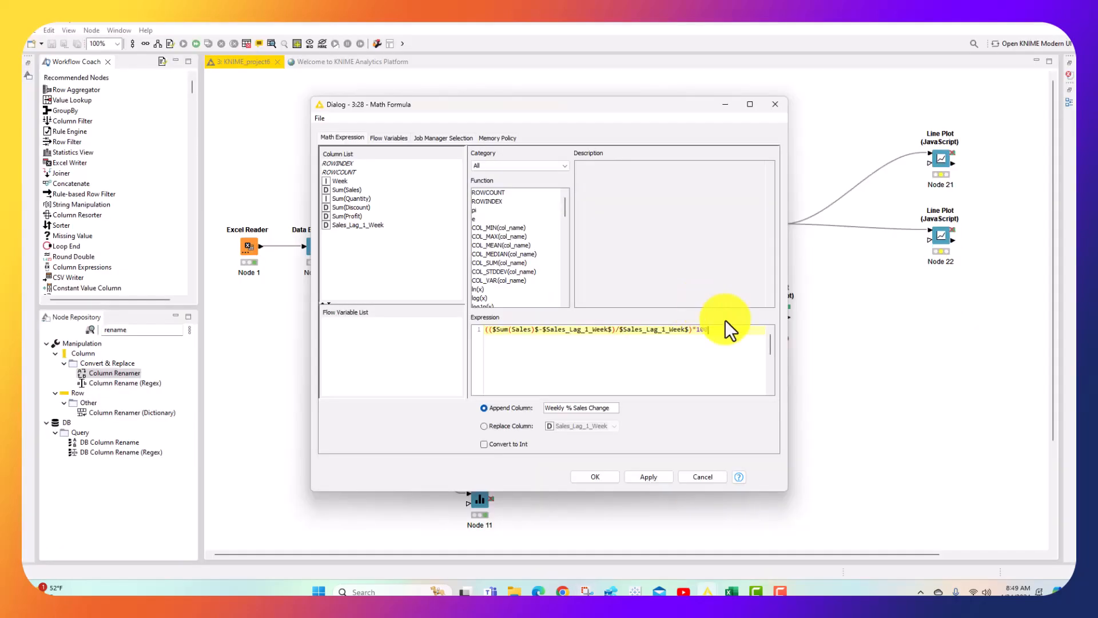
click(716, 474)
- Open the output data of Math Formula Node 28 and compare week 2's sales, lagged sales and Weekly % Sales Change
right_click(680, 153)
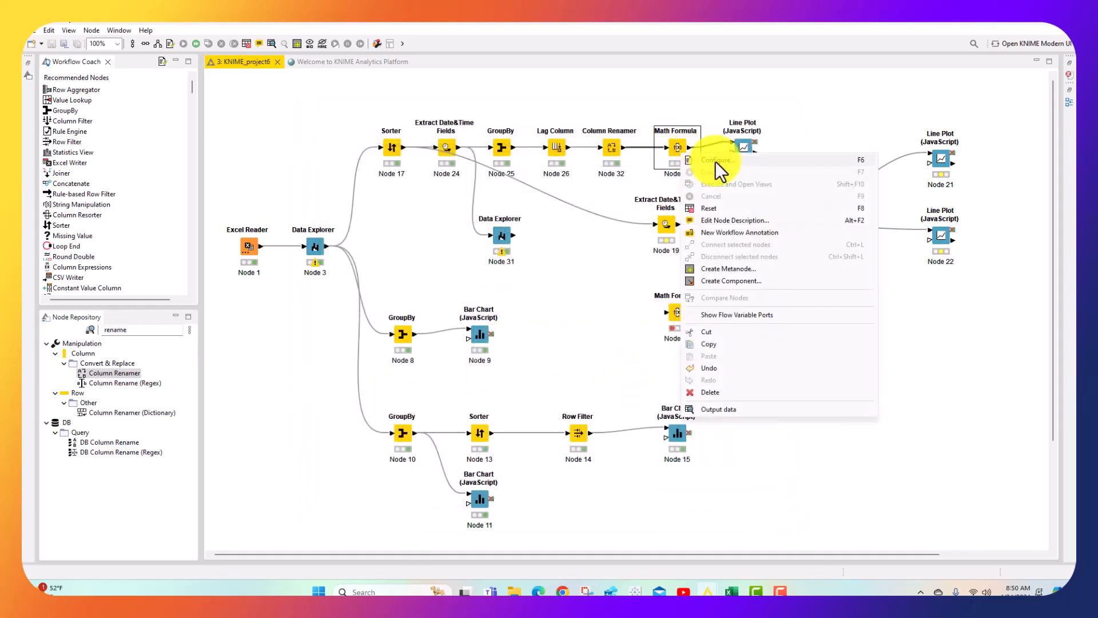
click(763, 408)
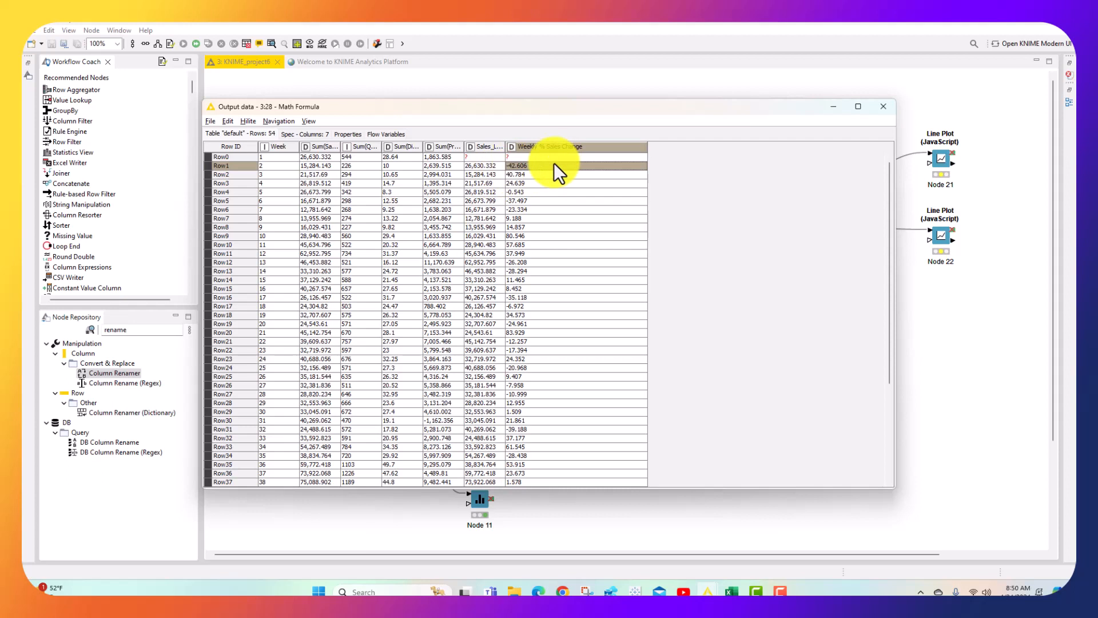
click(327, 166)
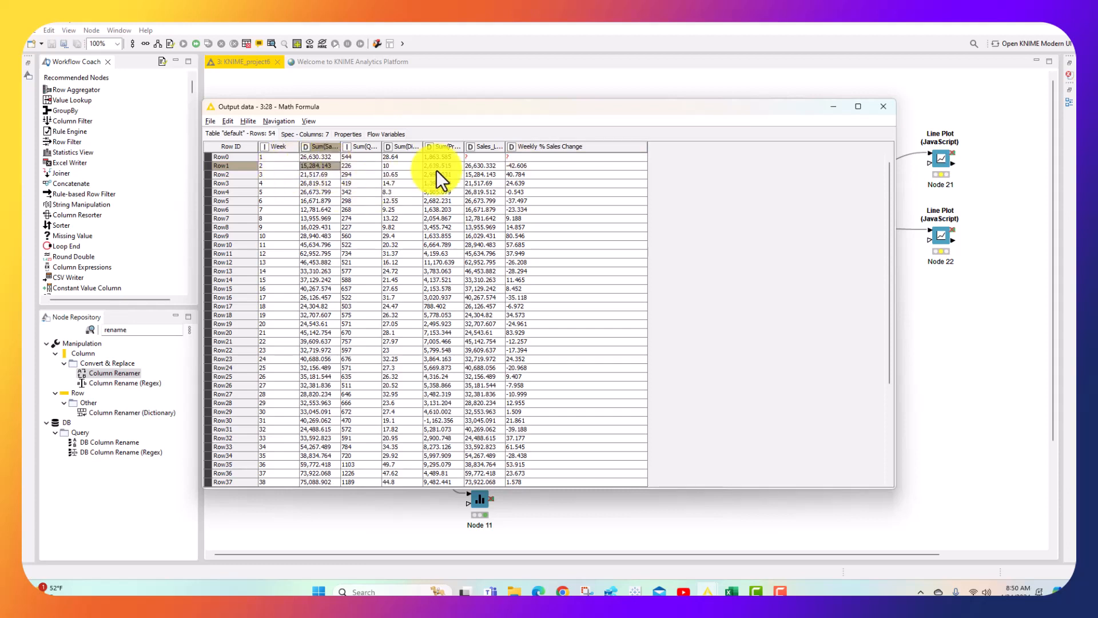
click(478, 167)
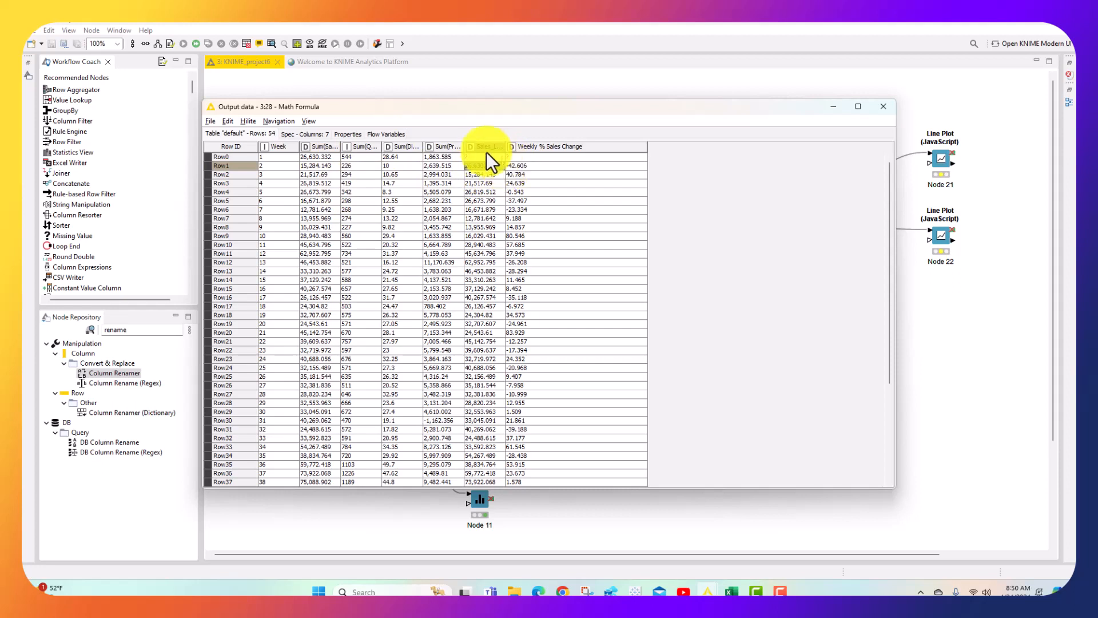
click(318, 168)
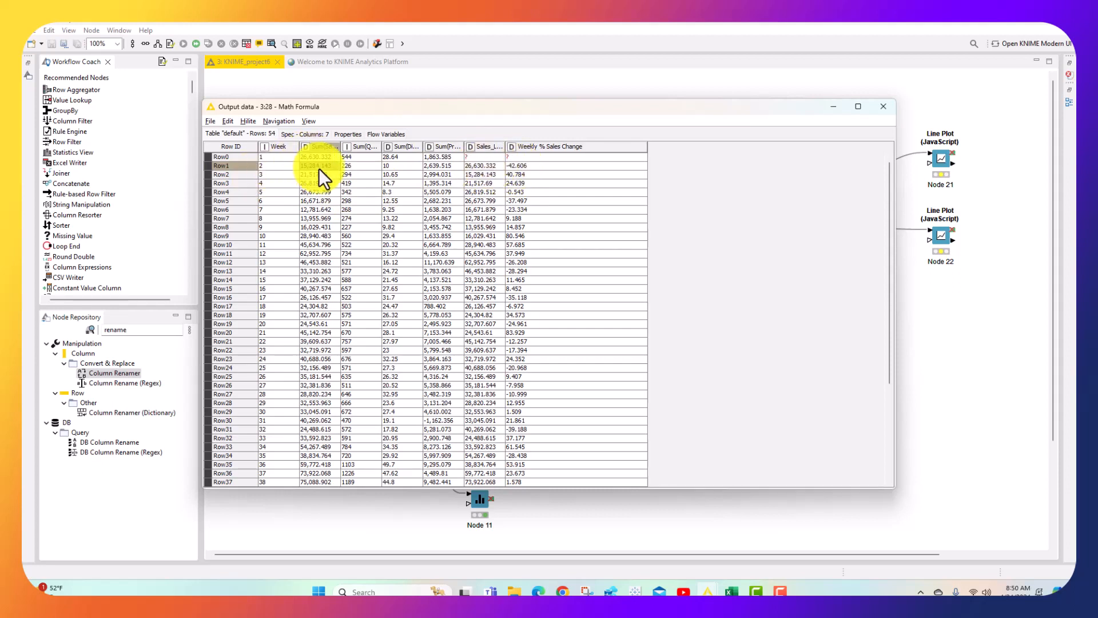
click(565, 165)
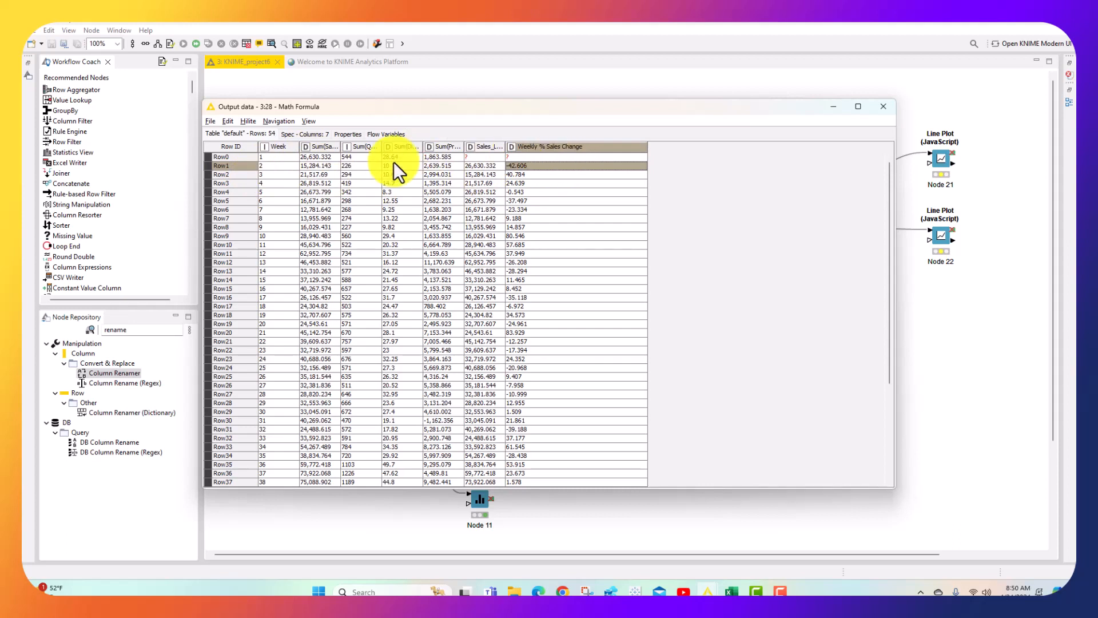
- Compare week 3's sales, lagged sales and Weekly % Sales Change, and close the output table
click(328, 174)
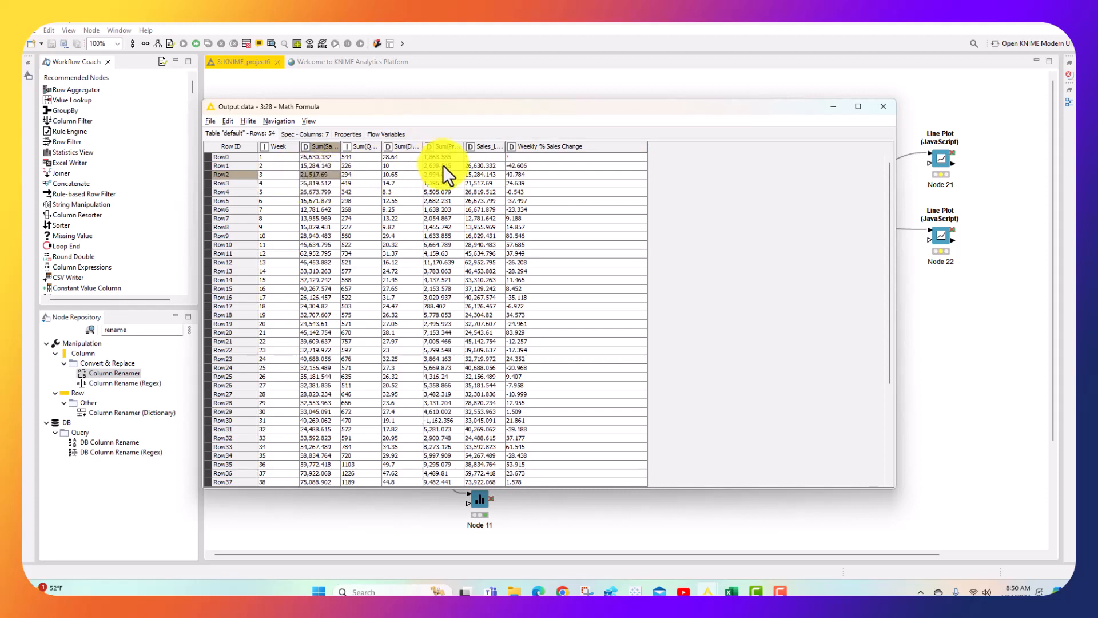
click(488, 173)
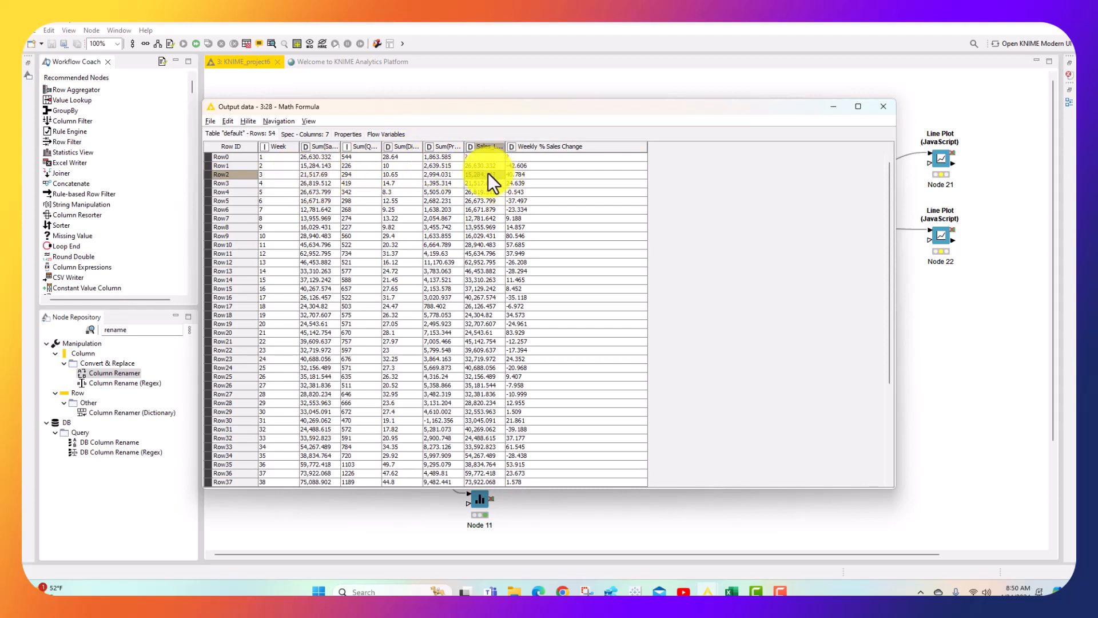
click(533, 173)
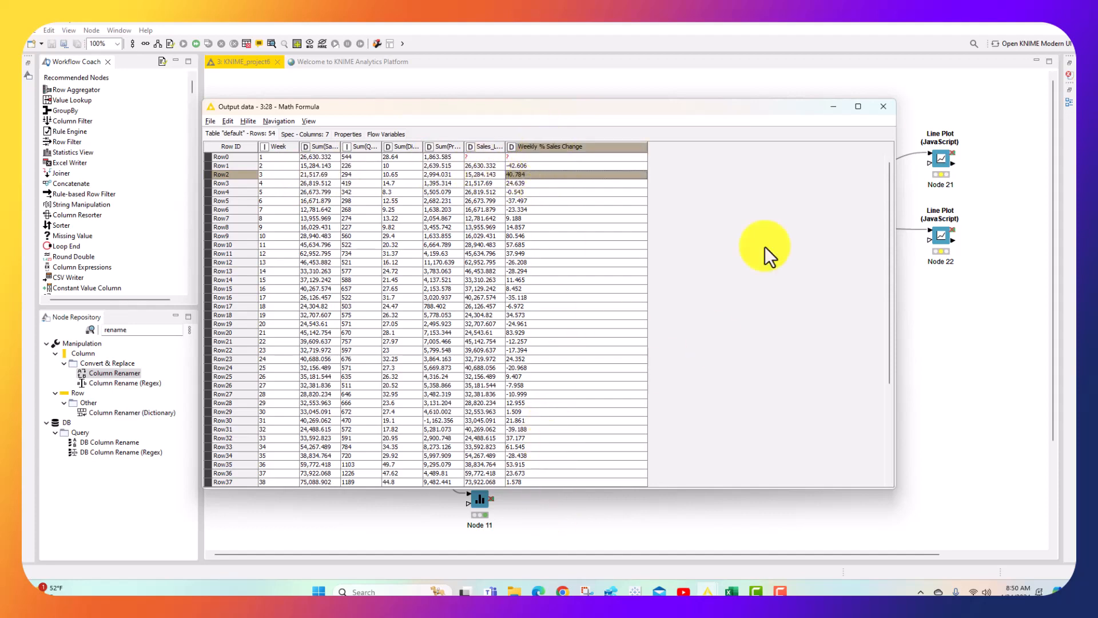
click(890, 108)
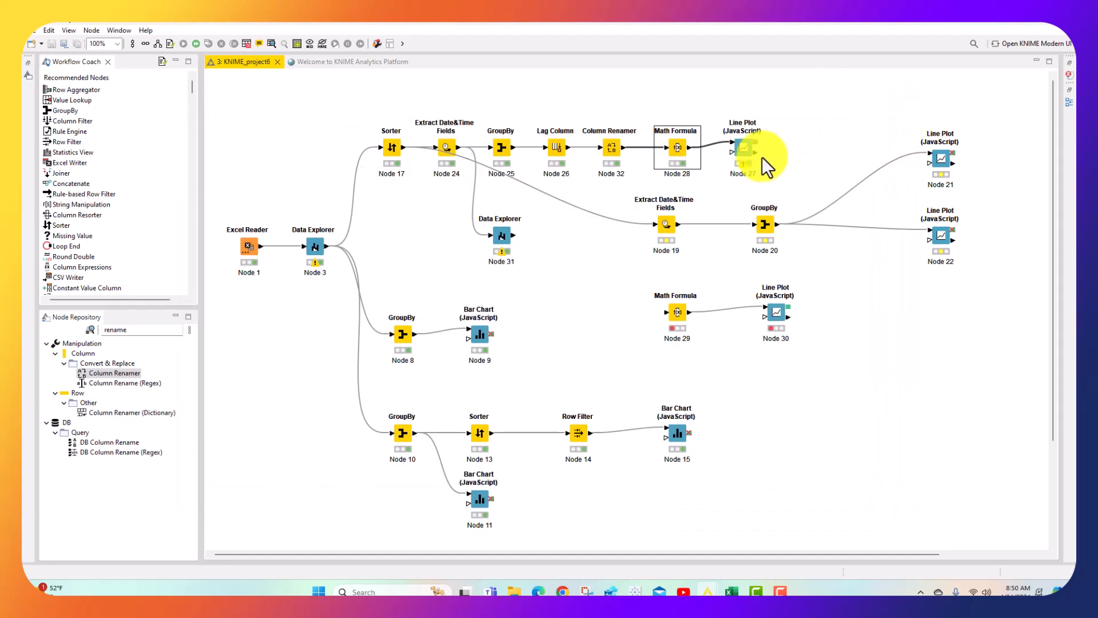
- Open the configuration of Line Plot Node 27, review its x-axis and y-axis column selections, and cancel the dialog
right_click(747, 146)
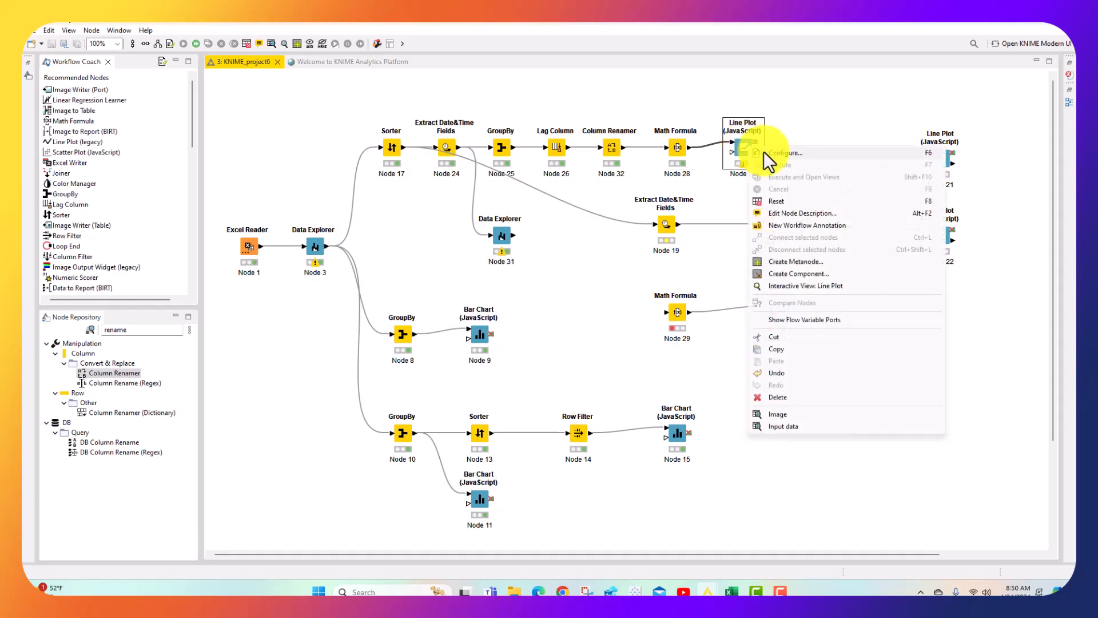
click(766, 152)
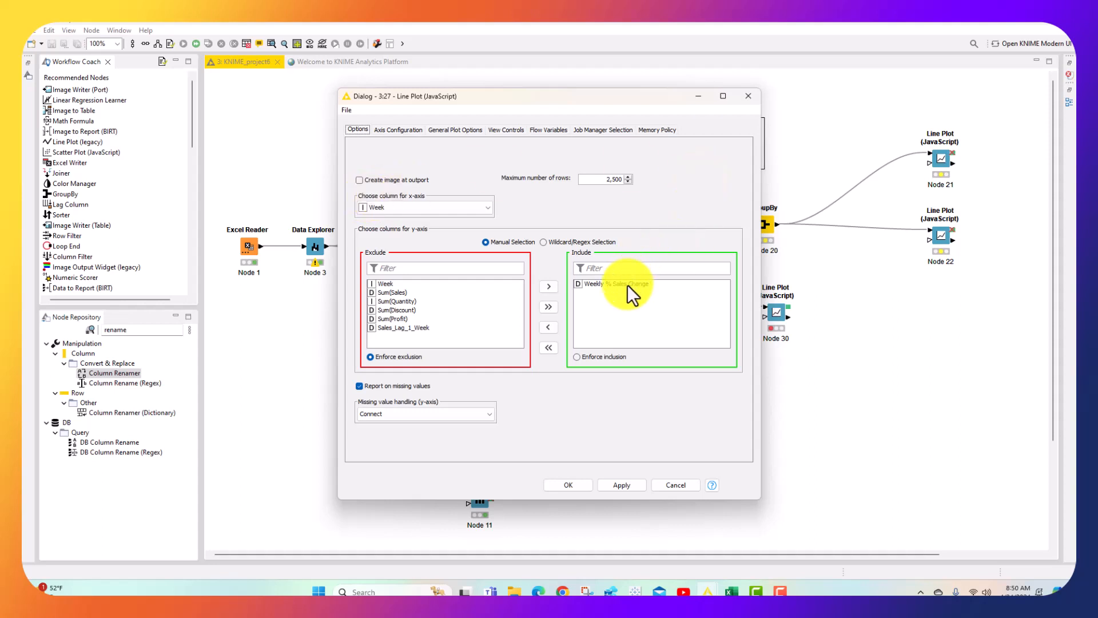
click(676, 484)
- Open the interactive line plot of Node 27 at full size, examine the weekly percentage sales changes, and close the view
right_click(743, 142)
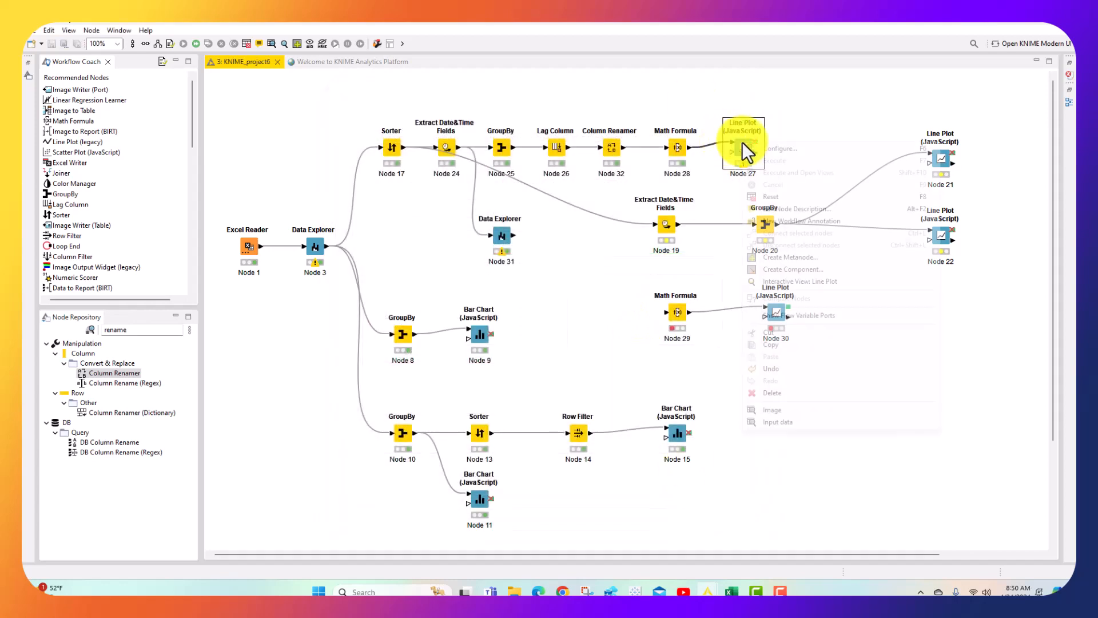
click(809, 281)
click(785, 120)
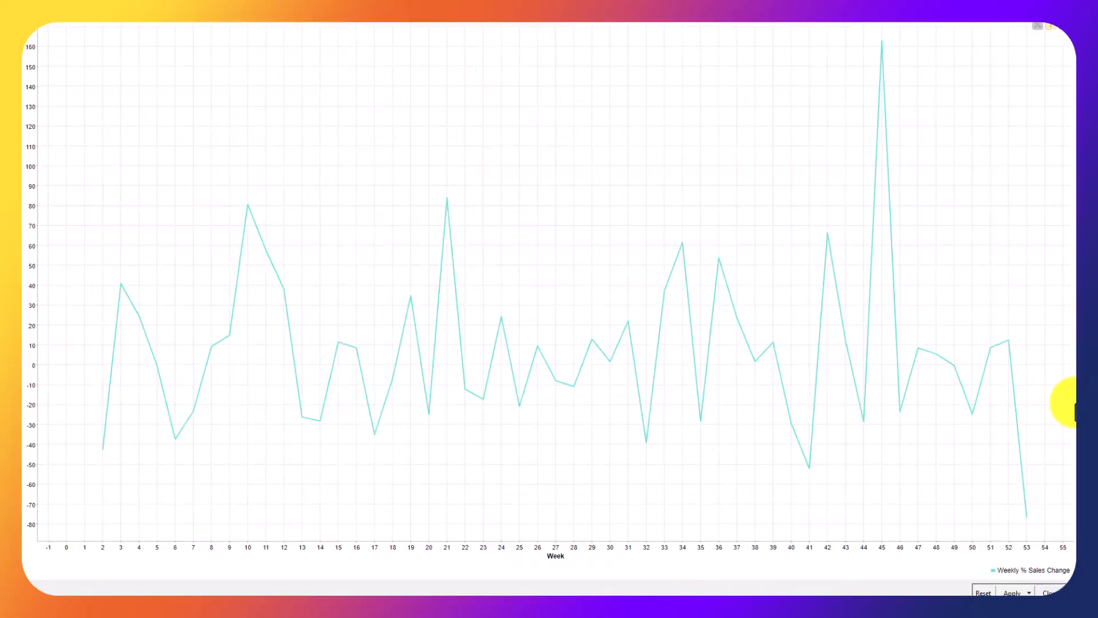
click(1037, 26)
click(818, 96)
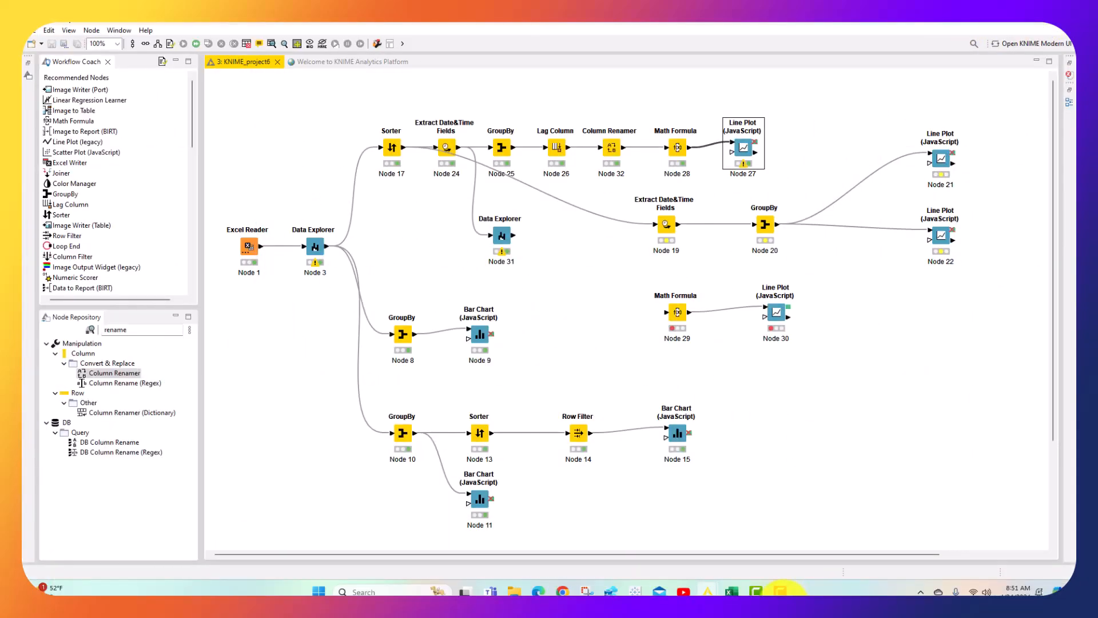
click(765, 592)
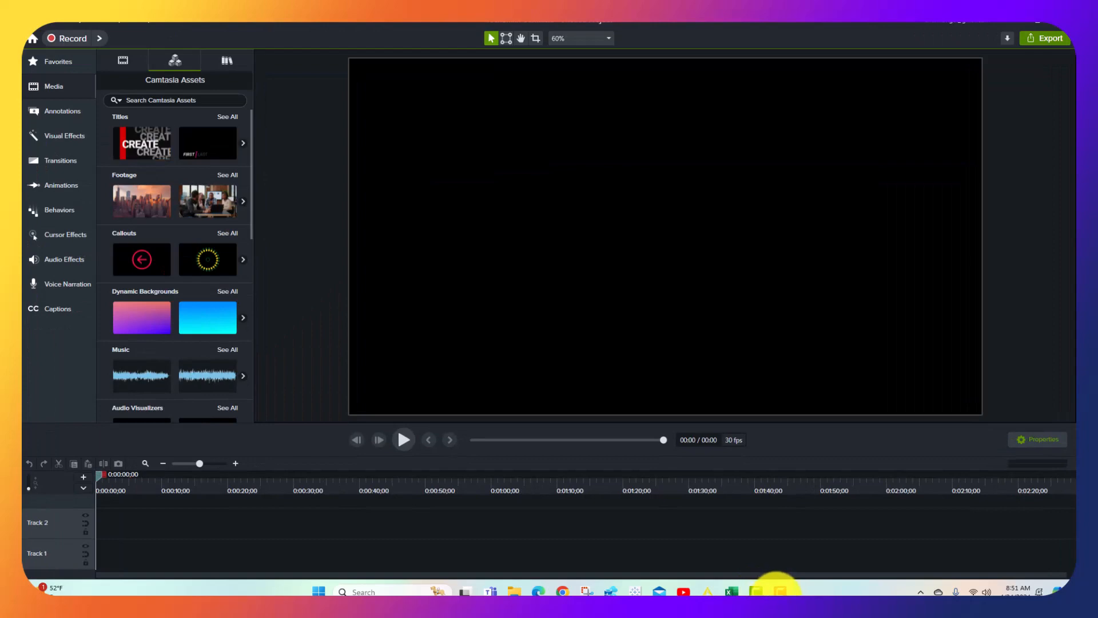